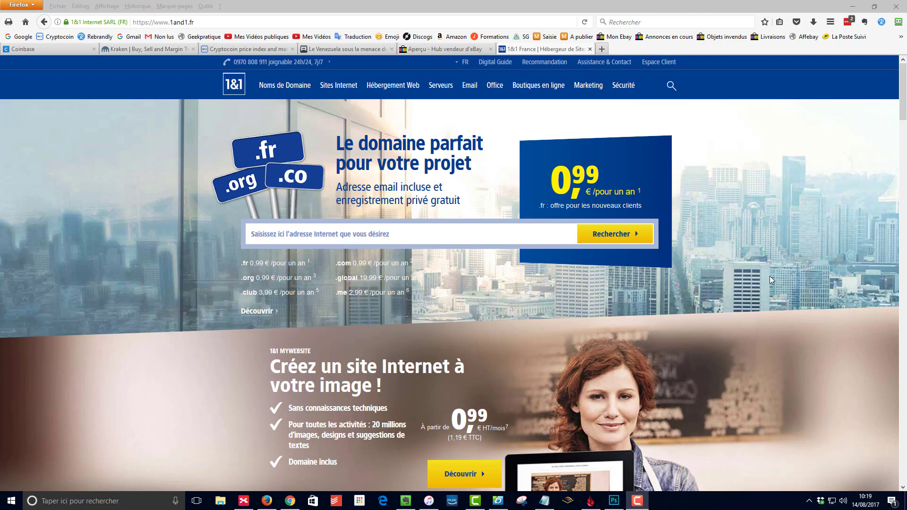
Step: Log in to the 1&1 IONOS customer area and open the secure FTP access users page
click(652, 64)
click(512, 240)
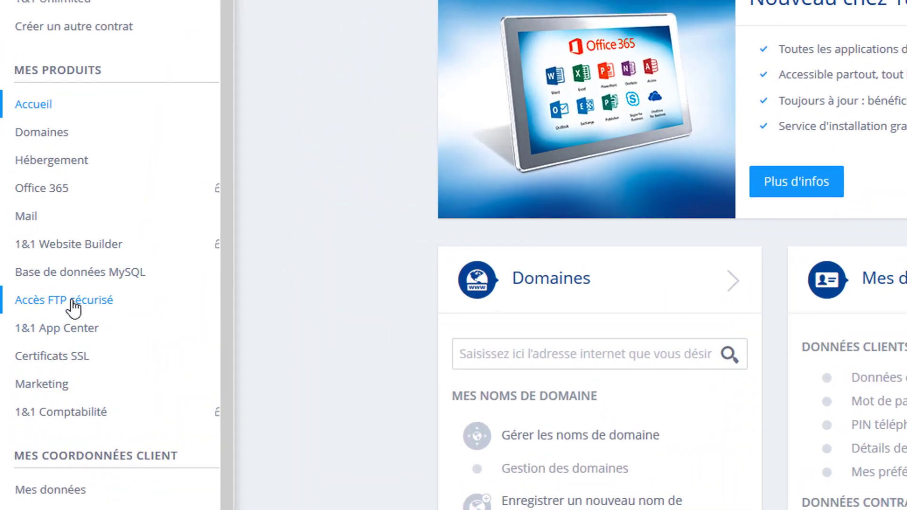
click(71, 300)
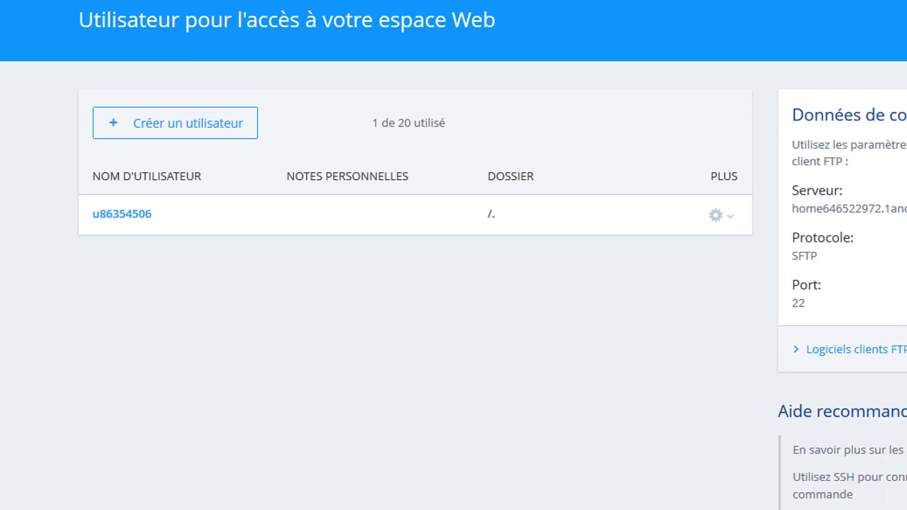
Step: Create a new FTP user with a password and personal note 14-08-2017, saved on folder /
click(187, 135)
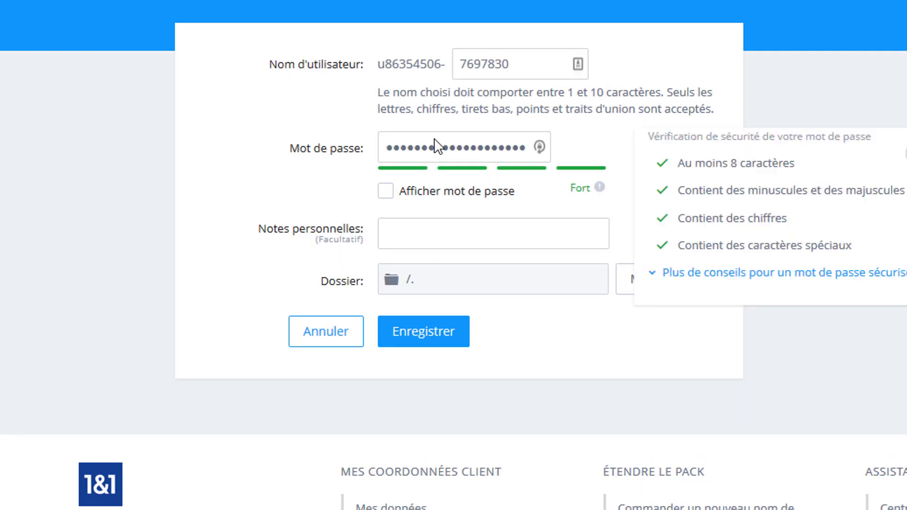
click(499, 148)
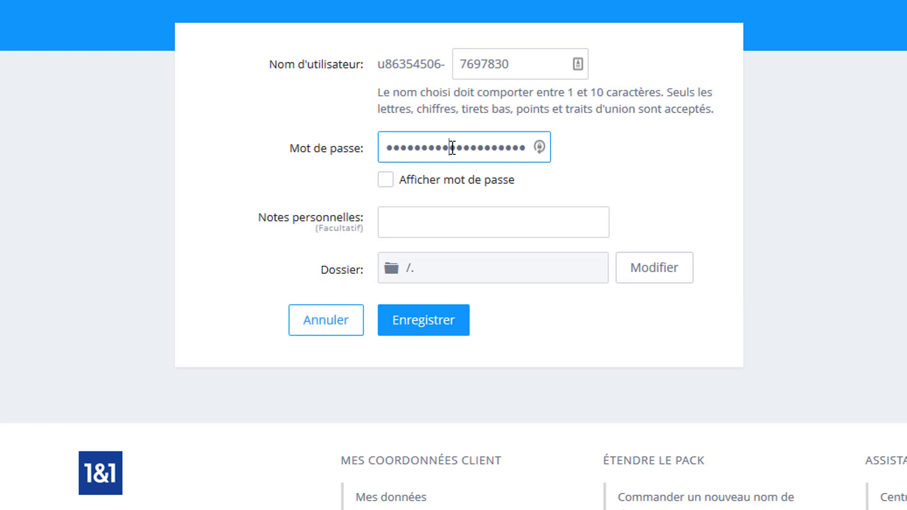
double_click(479, 148)
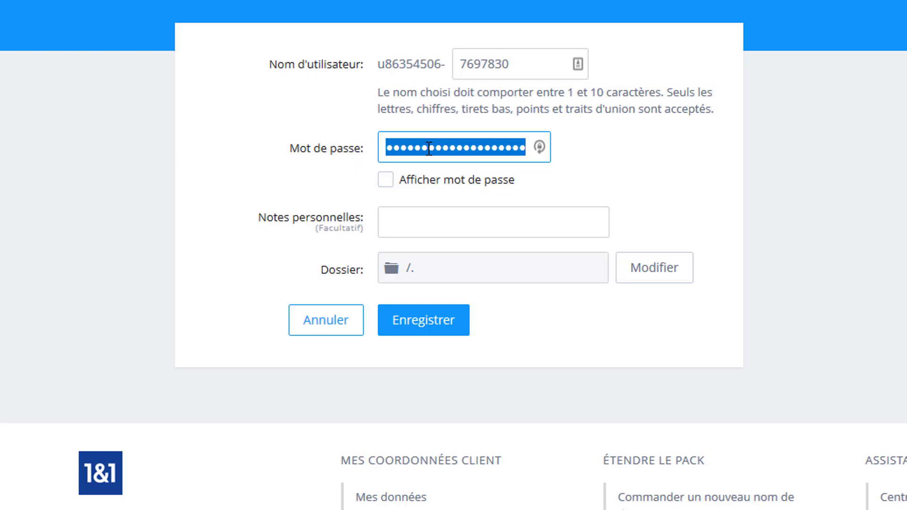
click(551, 200)
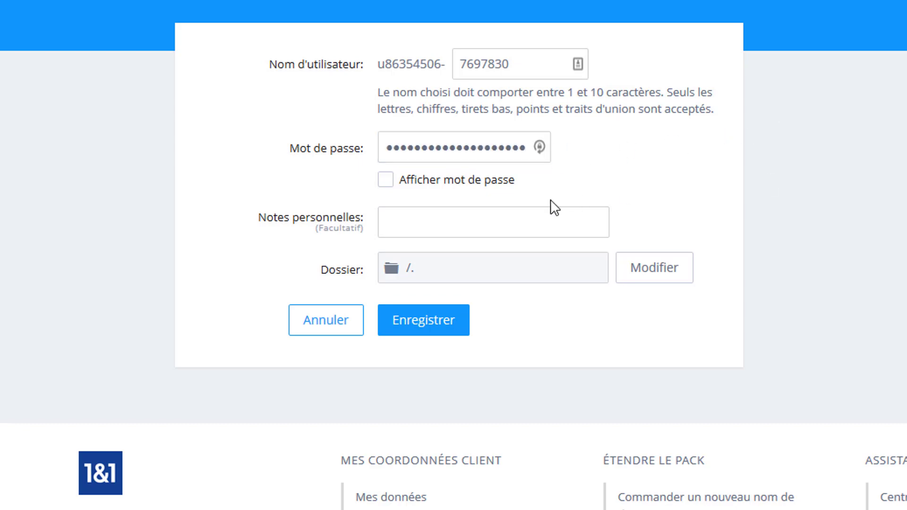
click(497, 225)
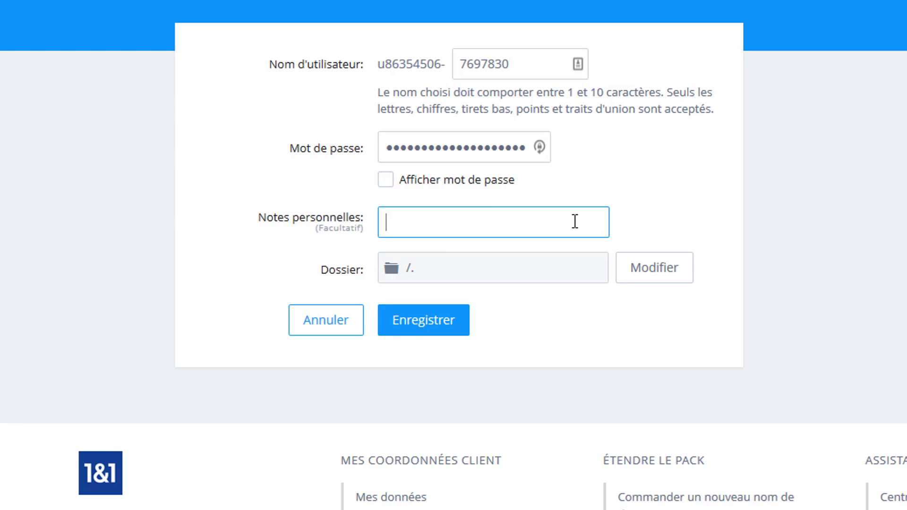
text(14-08-2017)
click(437, 326)
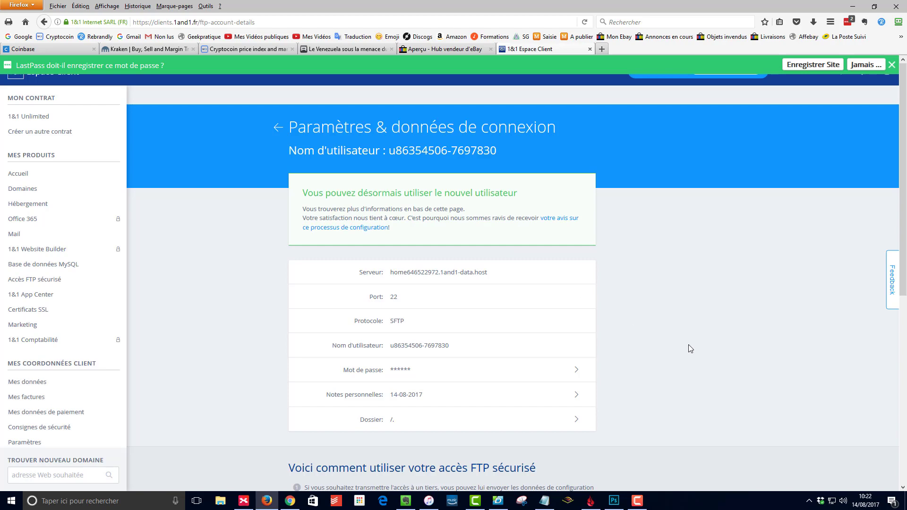
Step: Minimise Firefox so the Windows desktop is visible
click(267, 501)
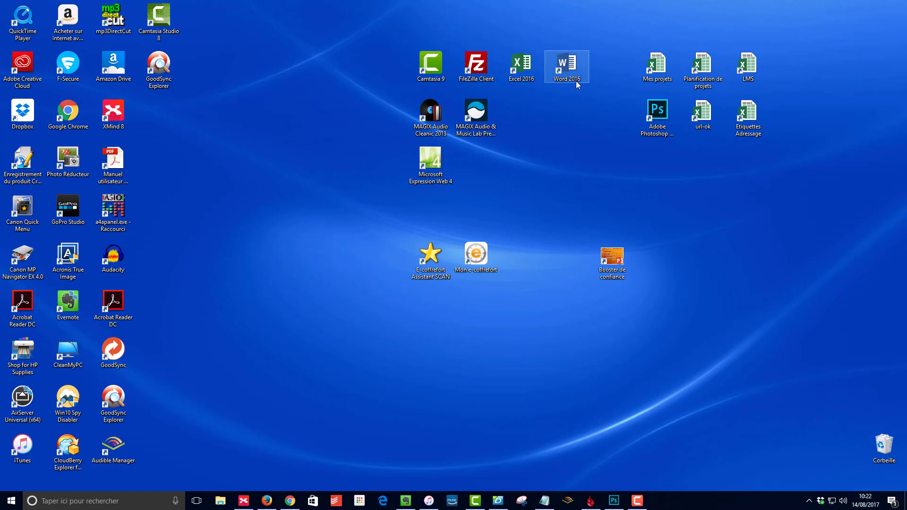
Step: Launch FileZilla and add a new site named TestFTP in the Site Manager
click(484, 78)
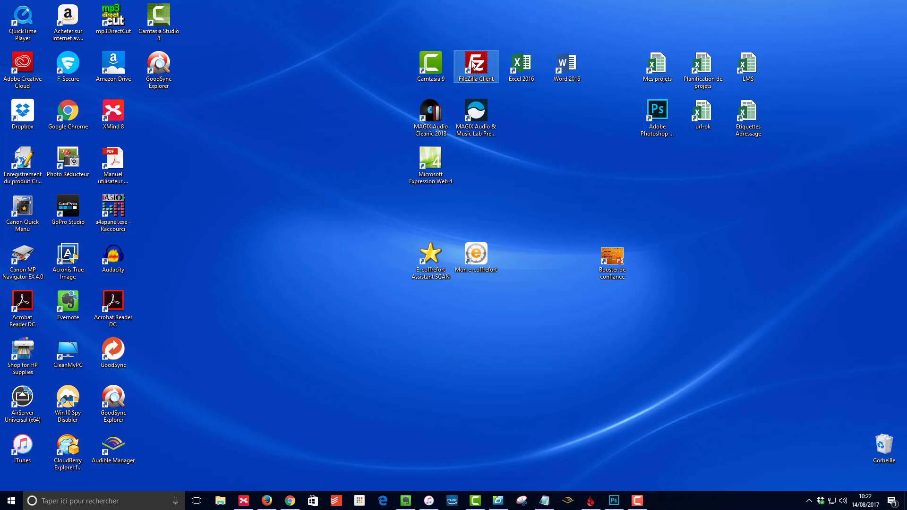
double_click(473, 65)
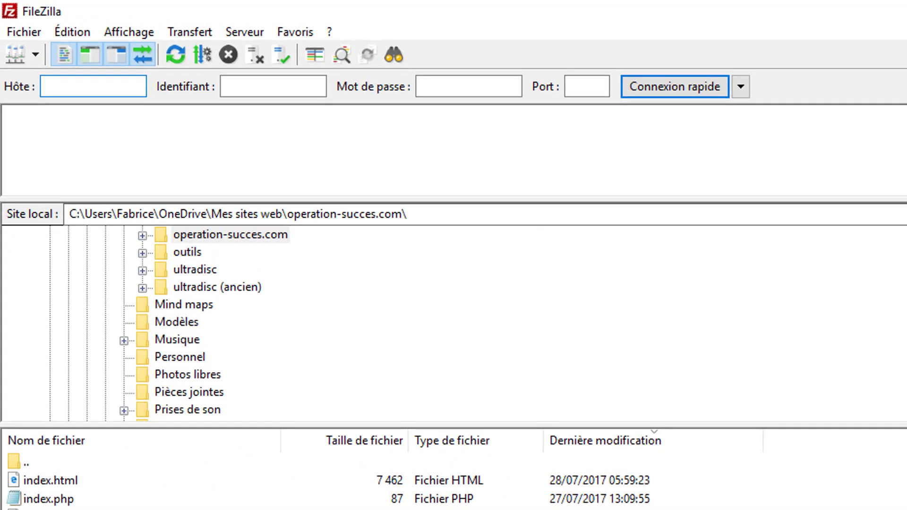
click(13, 54)
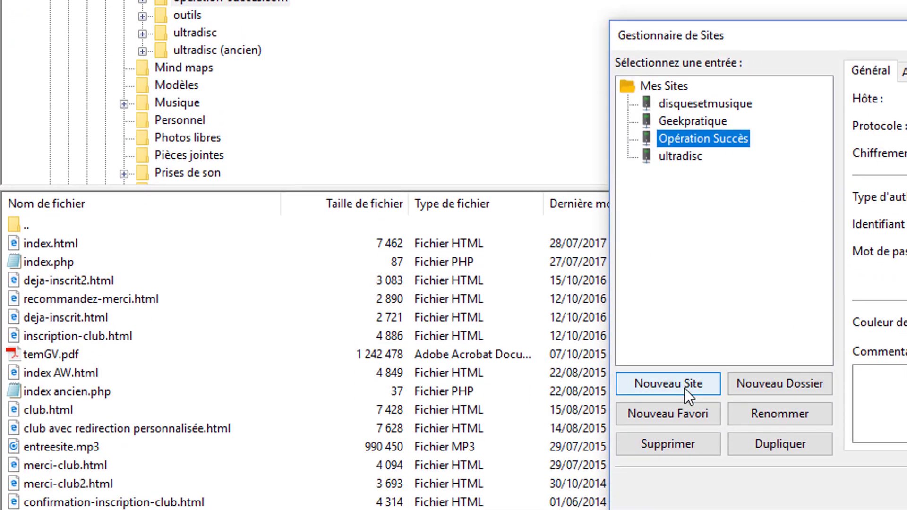
click(684, 385)
text(Test)
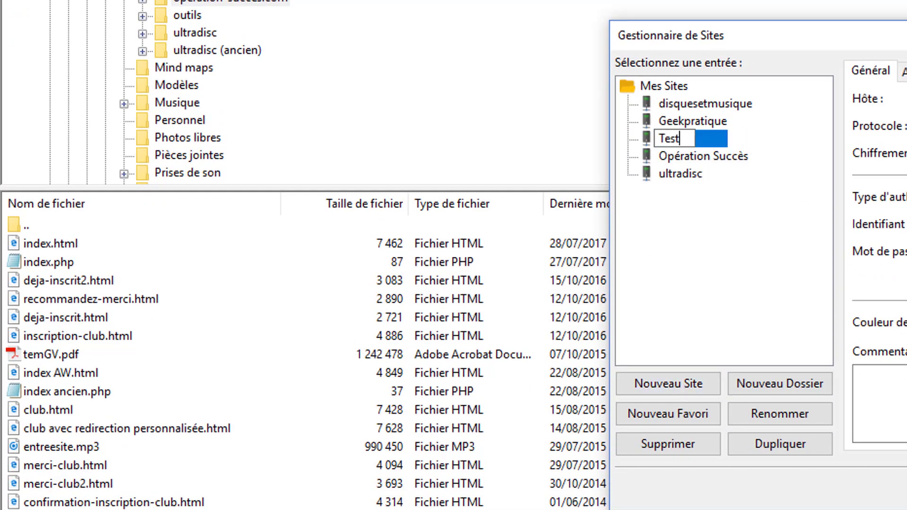
text(FTP)
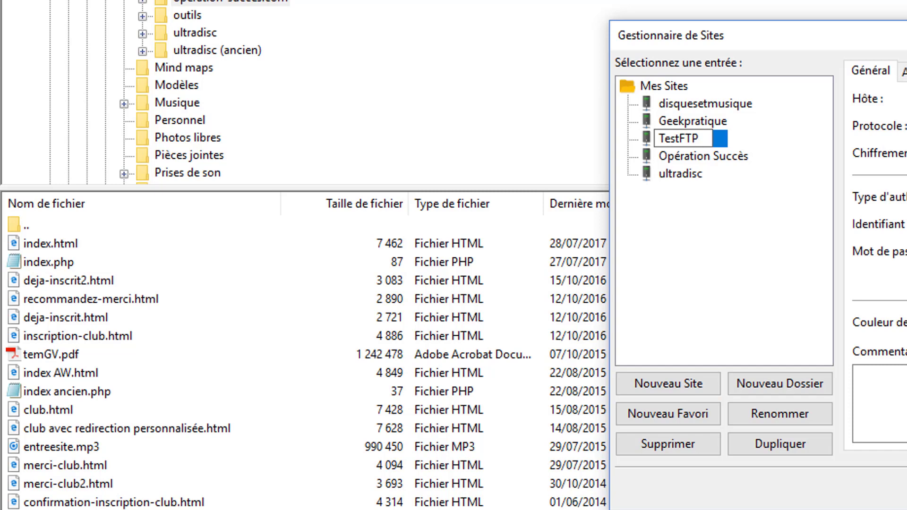
key(Return)
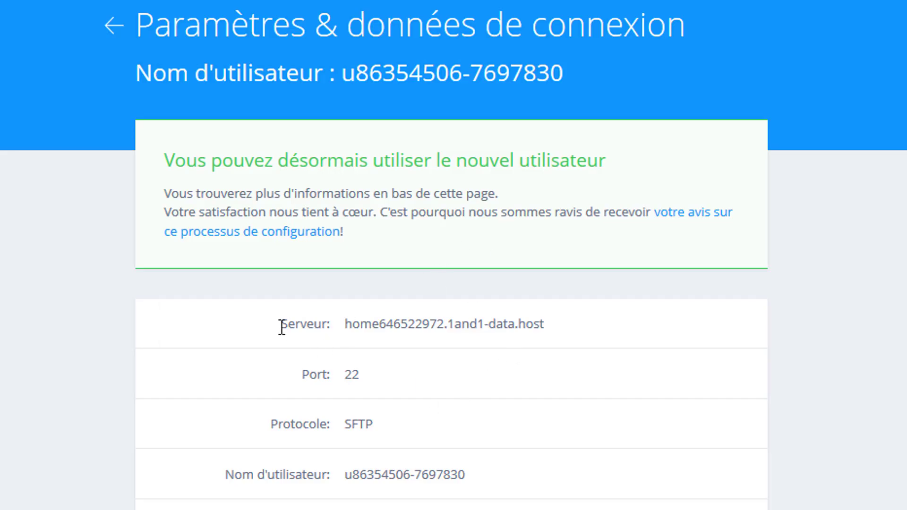
Step: Copy the 1&1 server host name into TestFTP's Hôte field and choose Normale authentication
drag(572, 326, 344, 325)
key(ctrl+c)
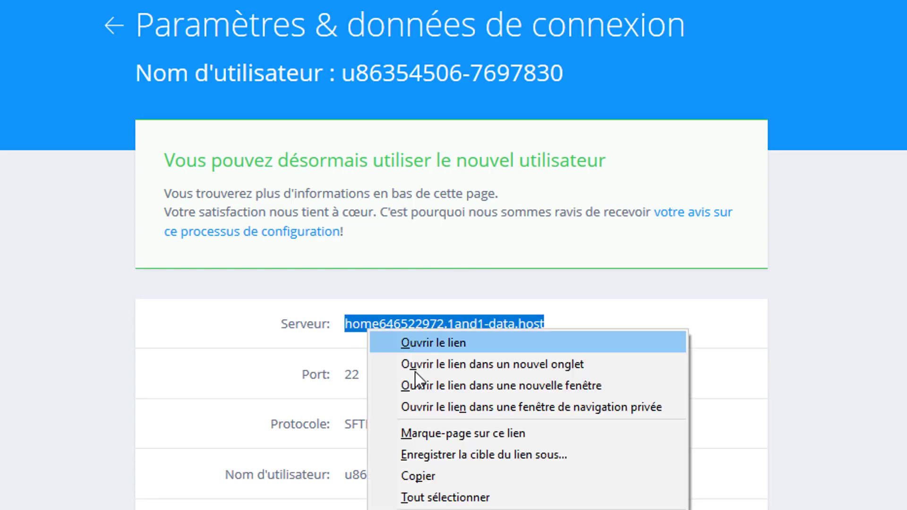
click(418, 476)
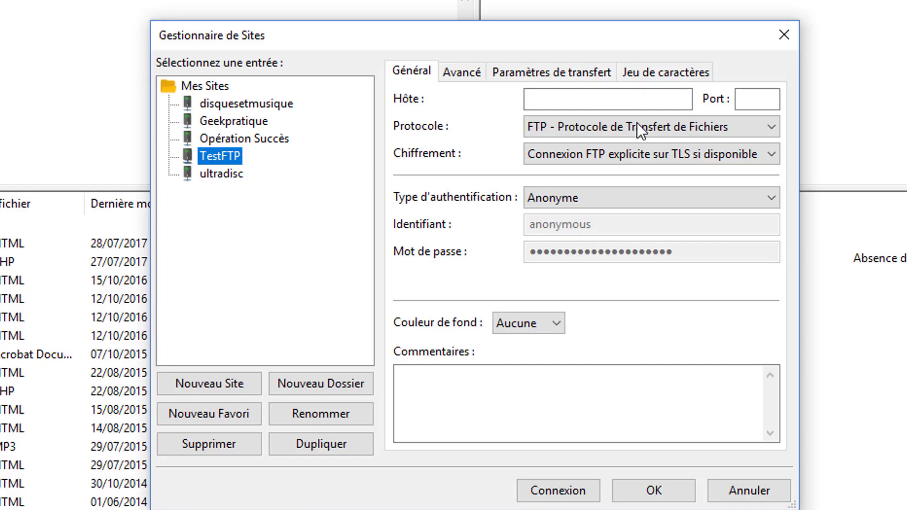
right_click(561, 107)
click(611, 192)
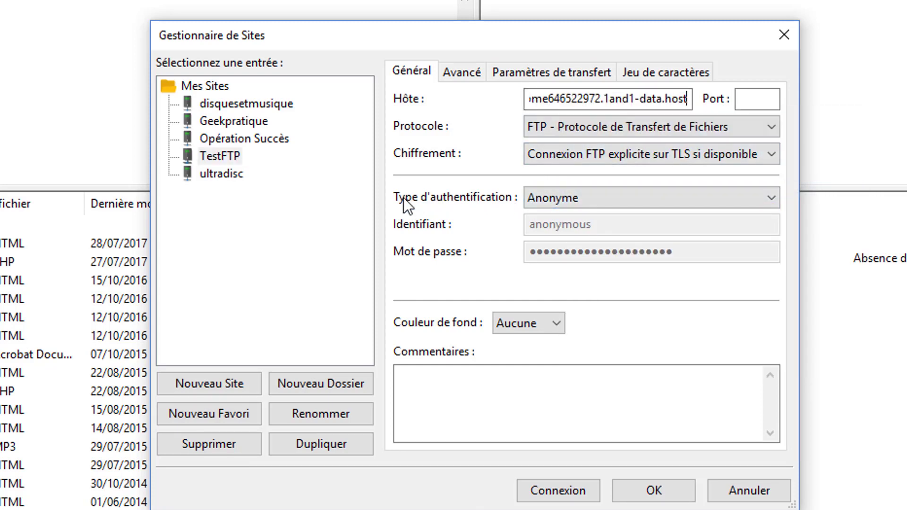
click(601, 197)
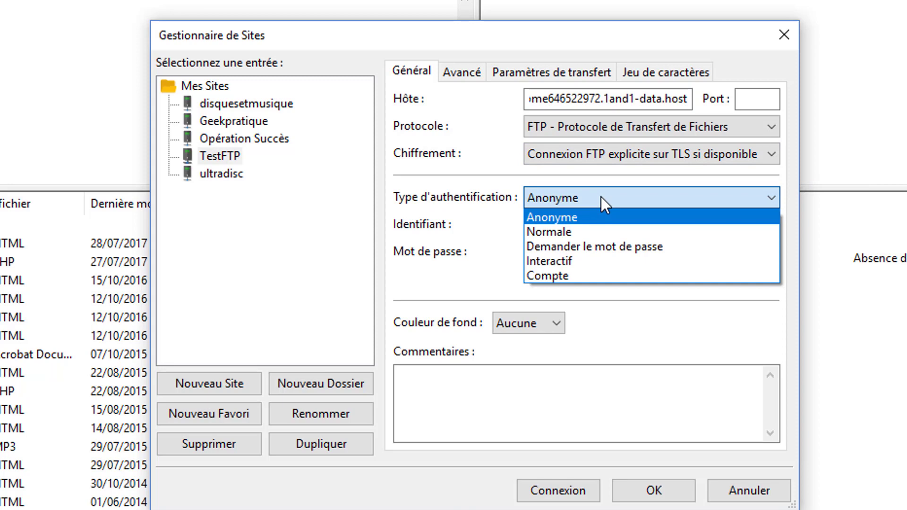
click(589, 229)
Step: Replace the anonymous username with the new FTP username and paste in the account password
double_click(643, 227)
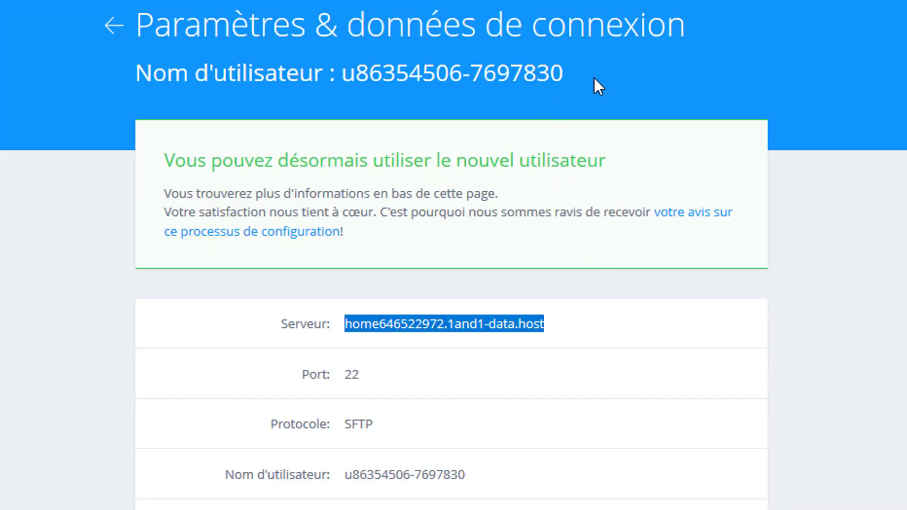
drag(465, 475, 348, 474)
right_click(377, 475)
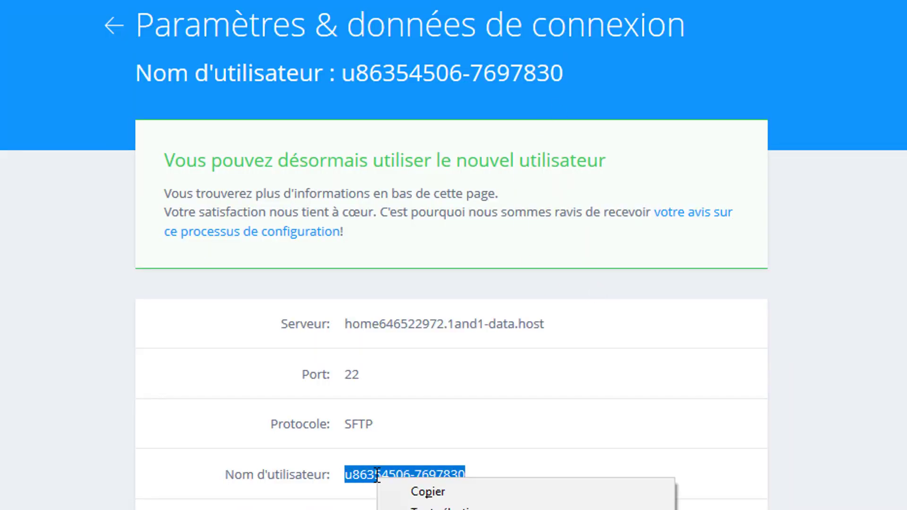
click(417, 490)
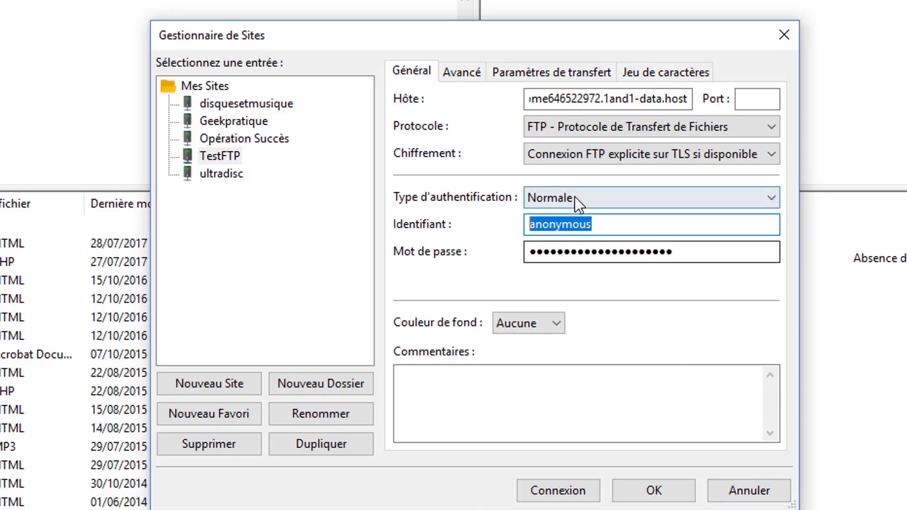
right_click(586, 226)
click(648, 311)
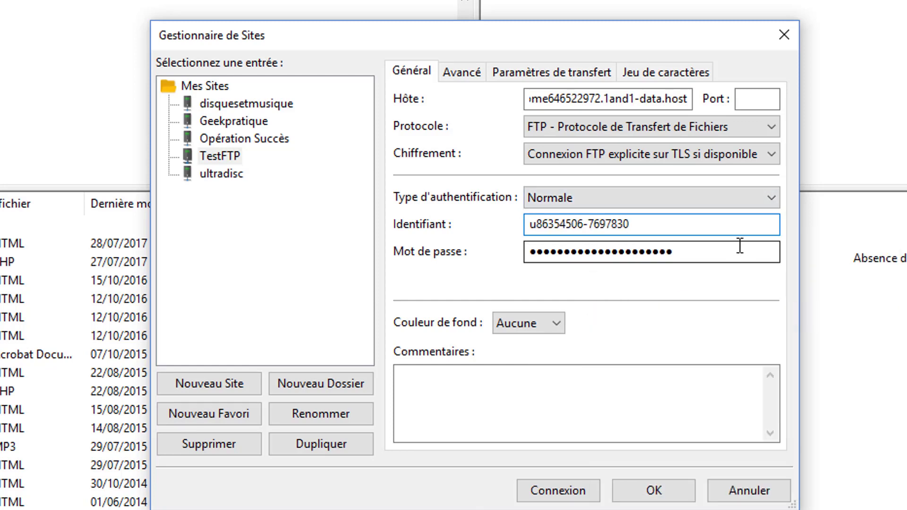
drag(740, 245, 427, 251)
key(BackSpace)
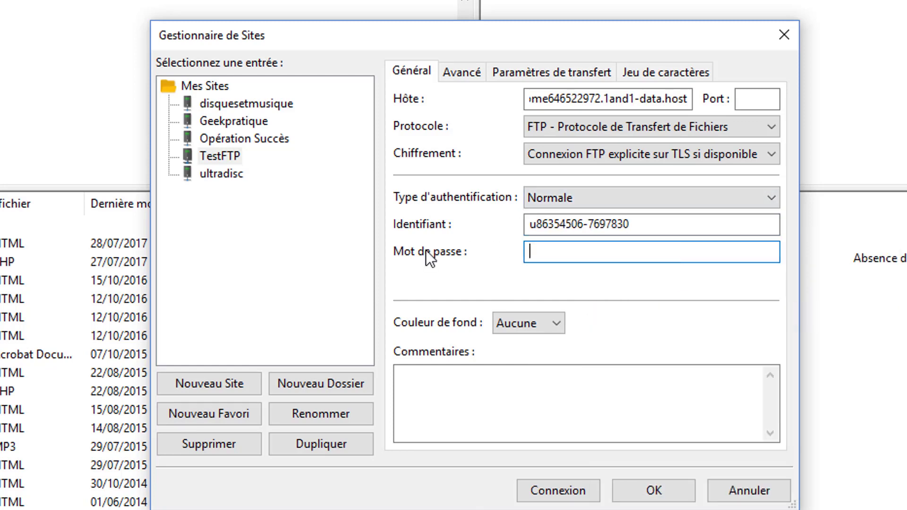
key(ctrl+v)
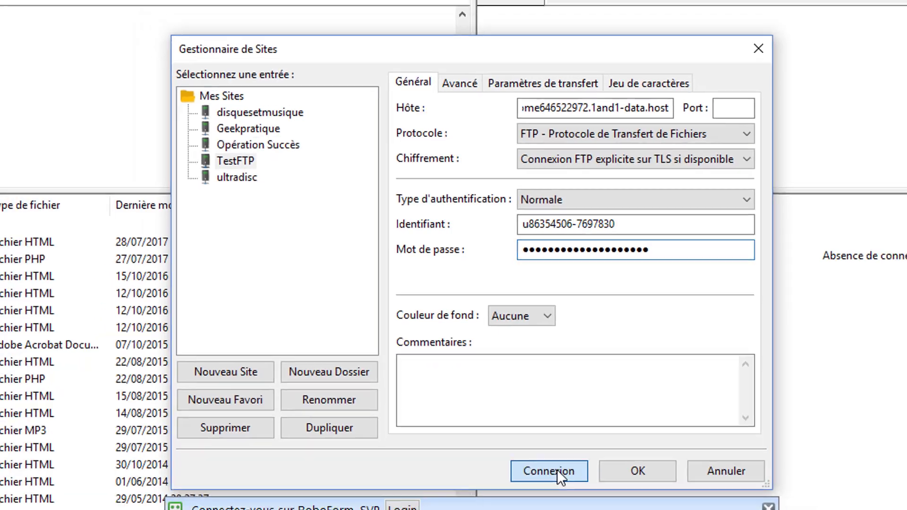
click(557, 470)
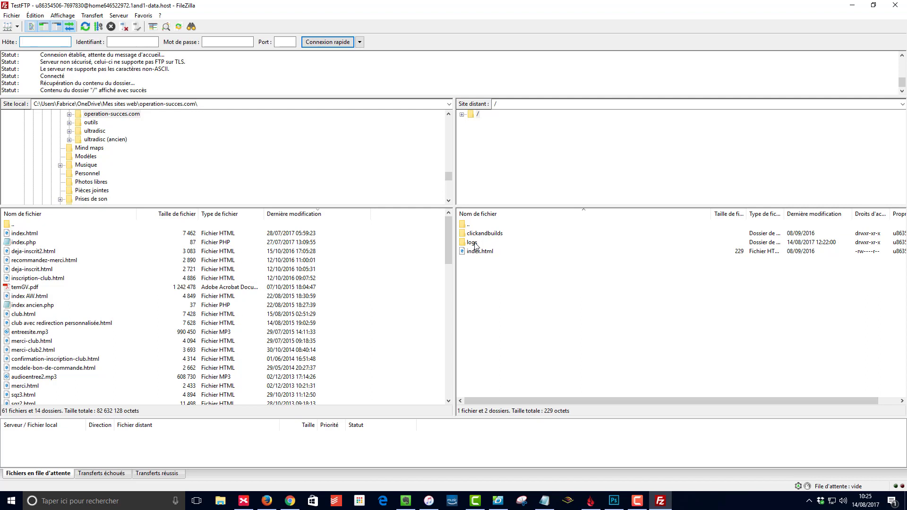
click(473, 243)
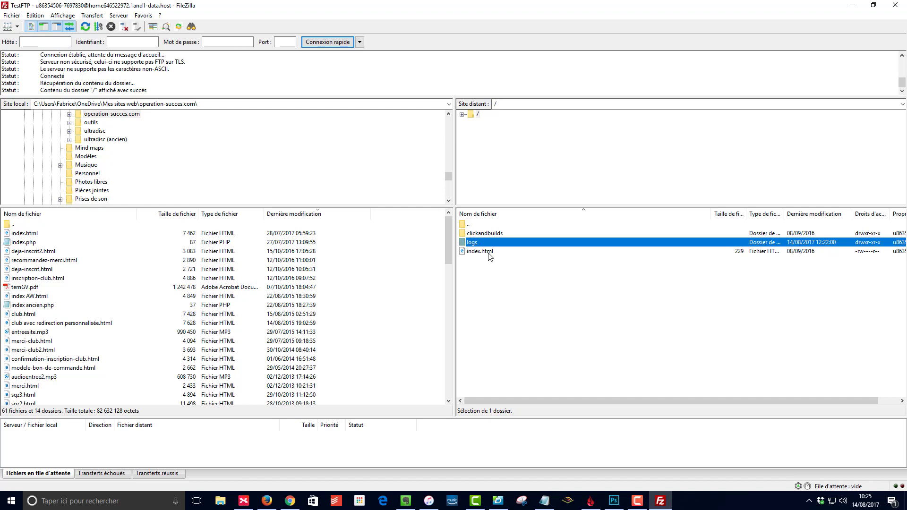
click(490, 278)
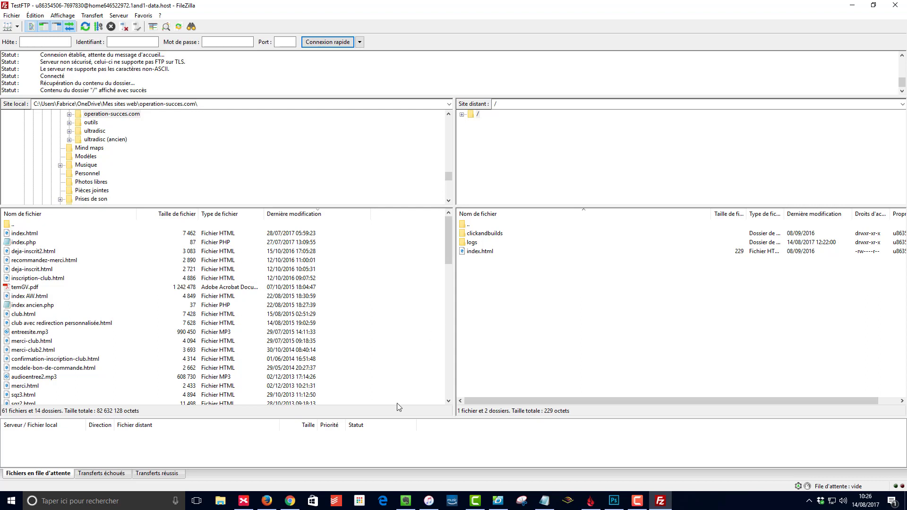
mouse_move(267, 505)
click(39, 260)
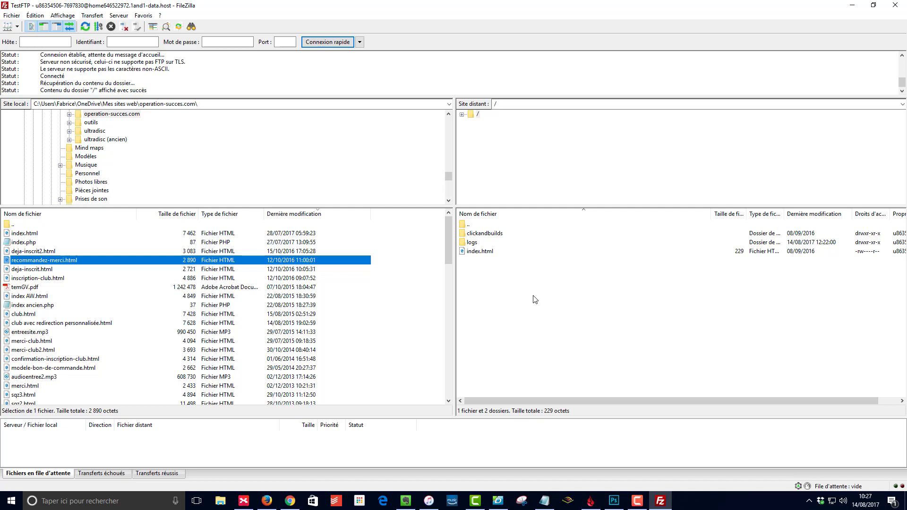
click(526, 280)
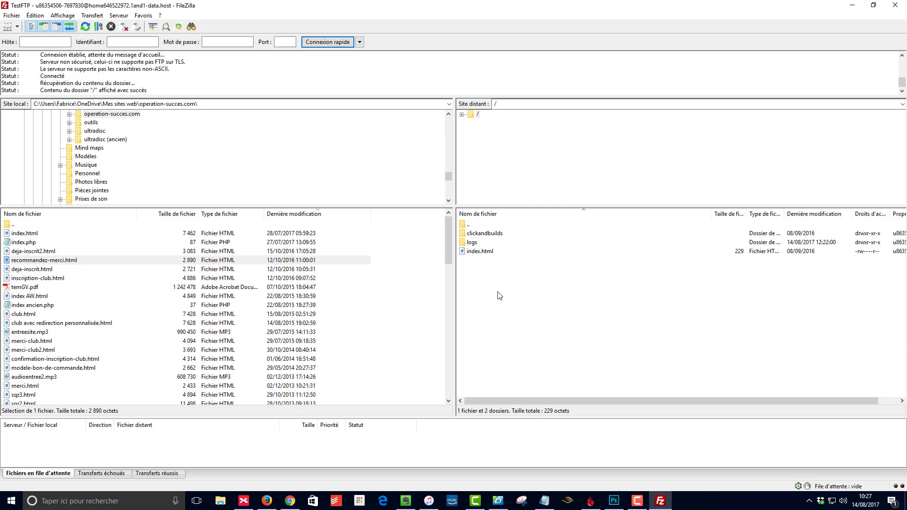
Step: Create a folder named ebooks in the server's root directory
right_click(524, 286)
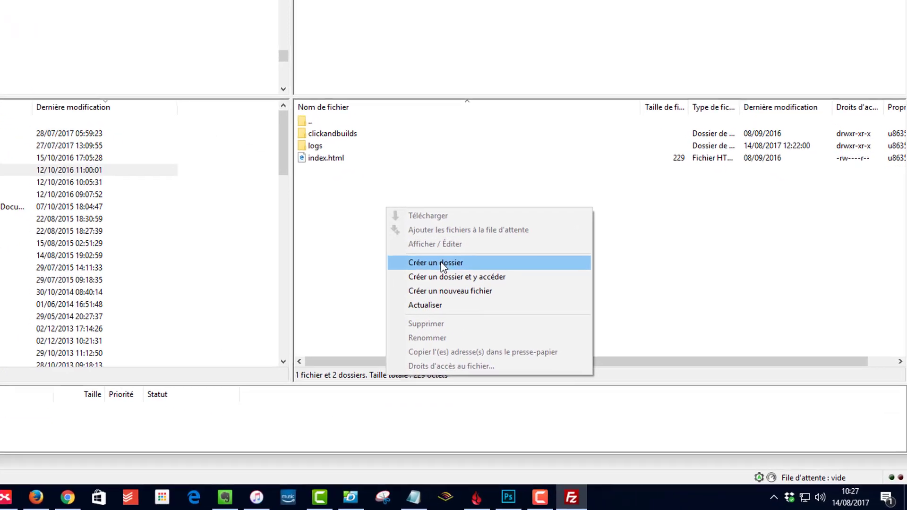
click(444, 264)
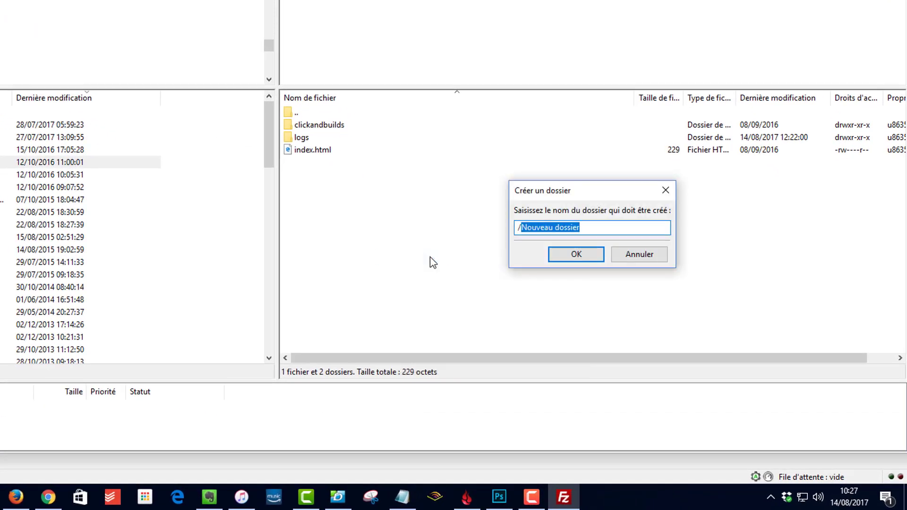
text(ebo)
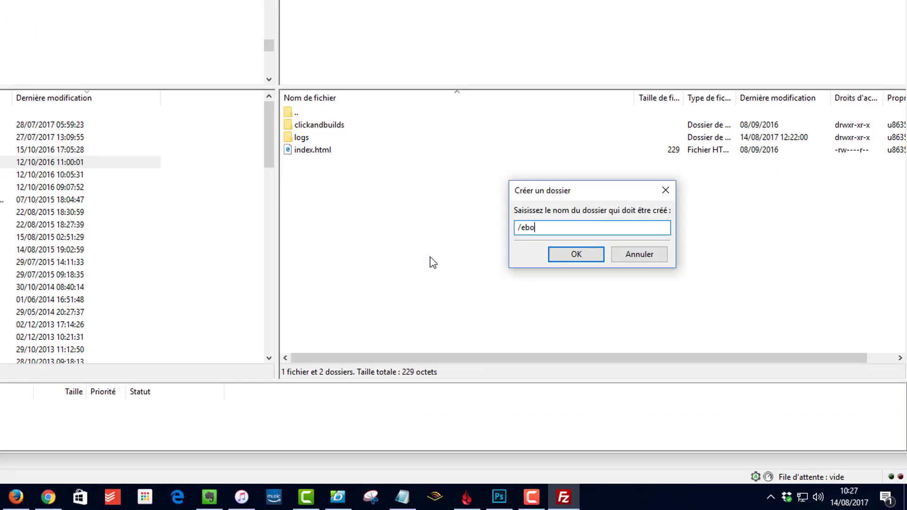
text(oks)
key(Return)
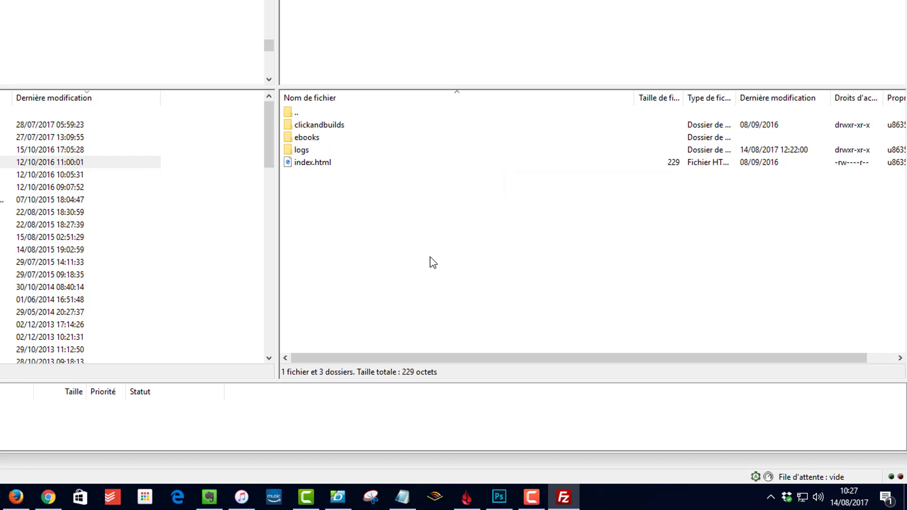
Step: Open the empty ebooks folder on the server and list the local Archives folder
click(314, 138)
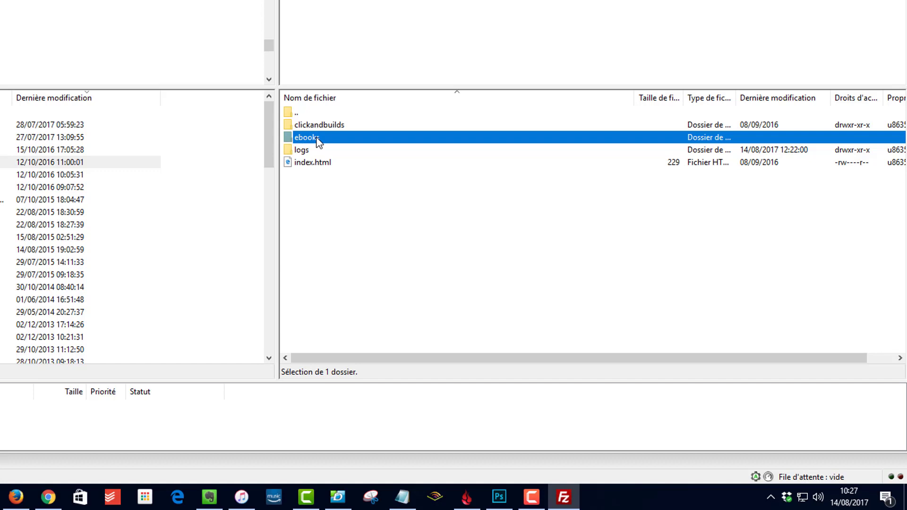
double_click(318, 141)
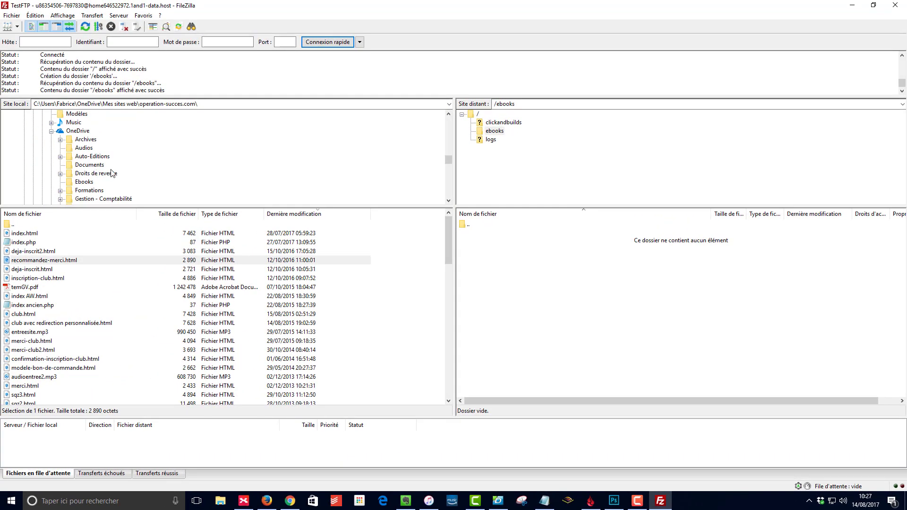
click(85, 139)
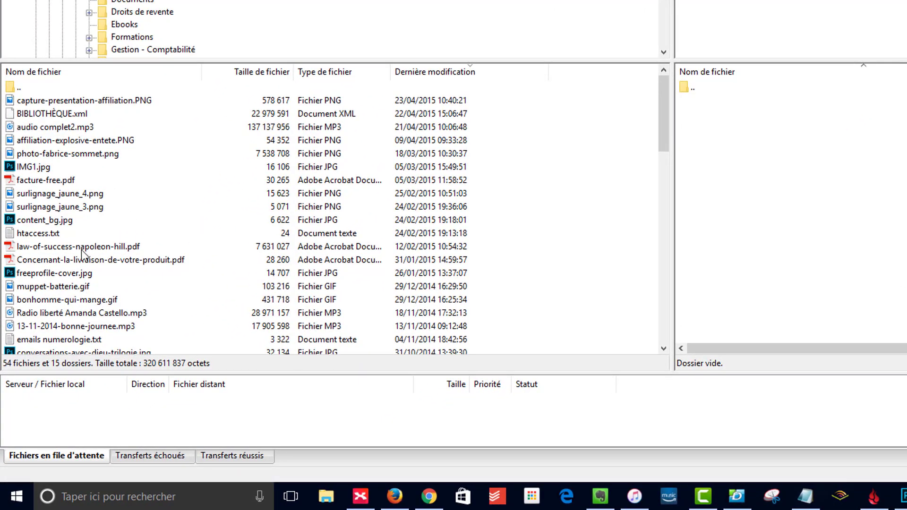
Step: Upload law-of-success-napoleon-hill.pdf from Archives into the server's ebooks folder
click(59, 249)
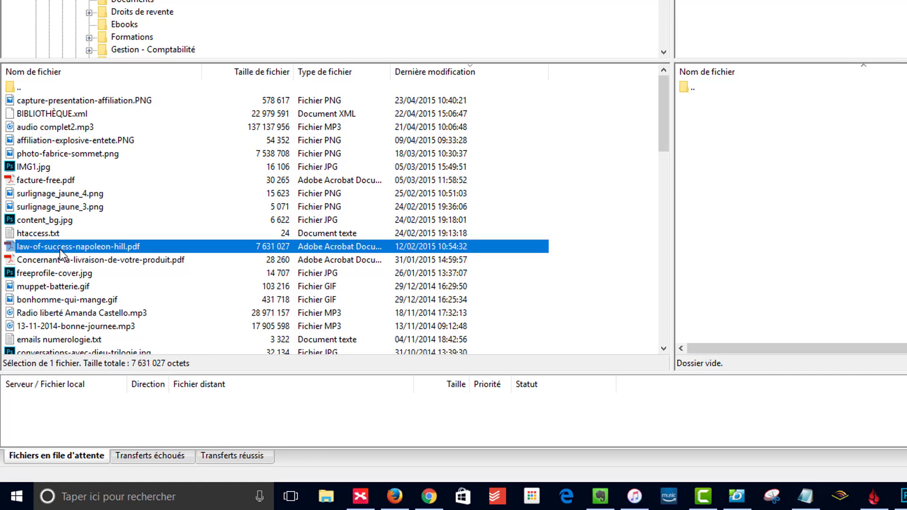
click(102, 233)
click(89, 243)
right_click(41, 244)
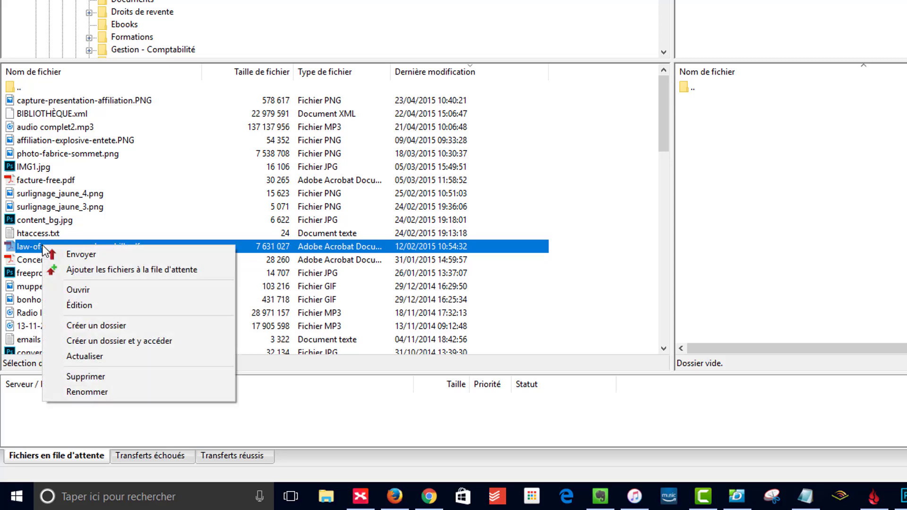
click(85, 256)
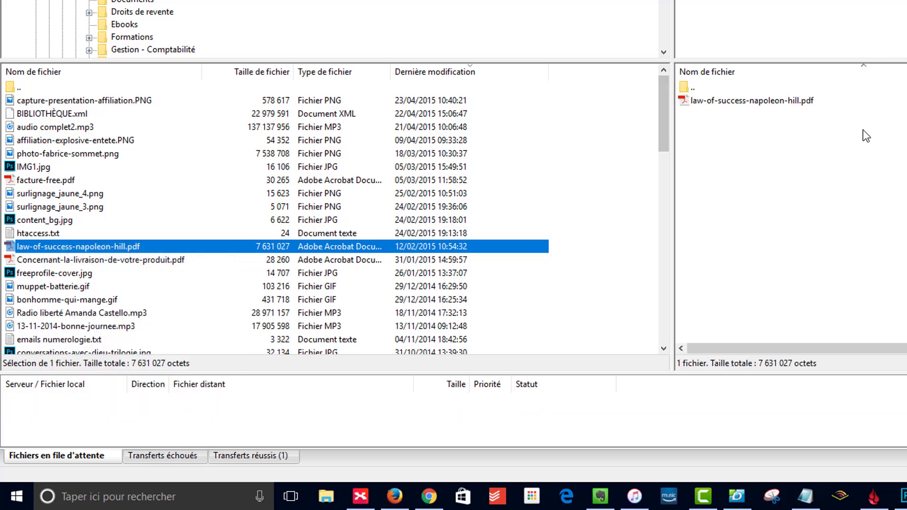
Step: Copy the uploaded PDF's server address to the clipboard
click(786, 99)
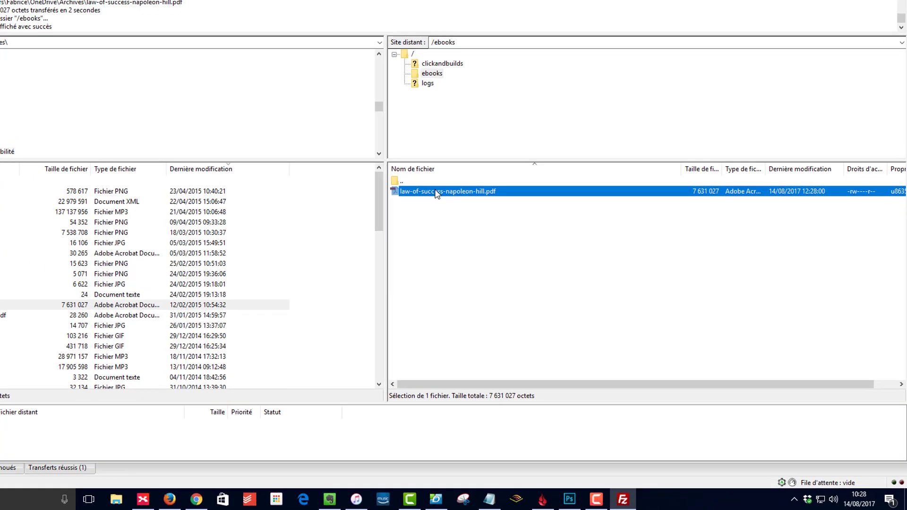
right_click(498, 234)
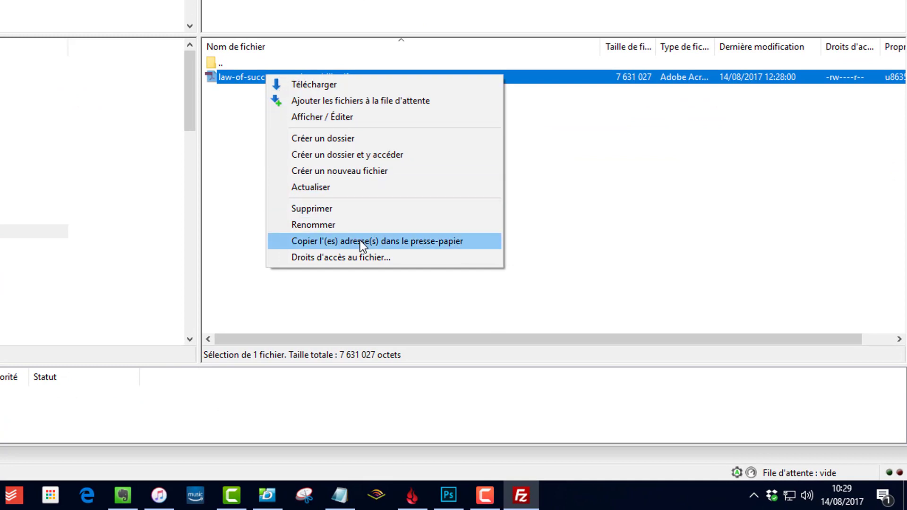
click(362, 243)
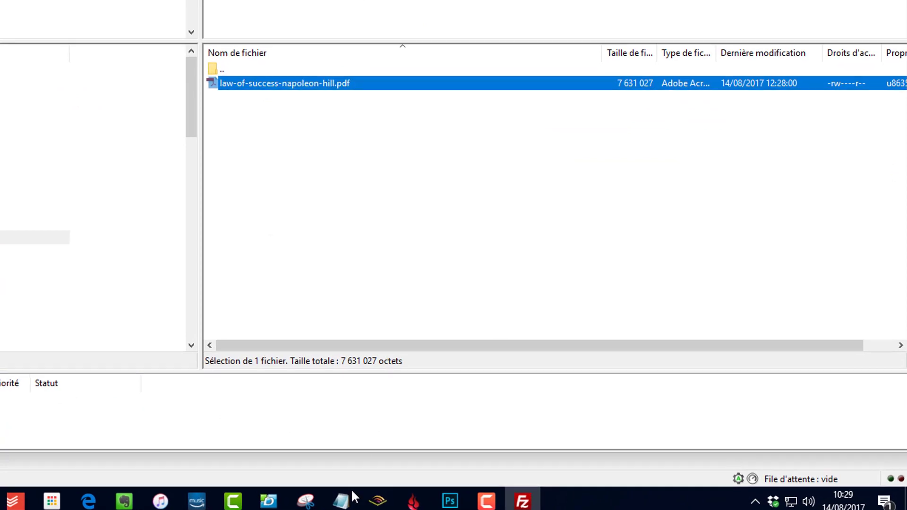
click(345, 494)
Step: Paste the PDF's ftp:// address into Notepad and replace everything before /ebooks with http
right_click(292, 159)
click(335, 221)
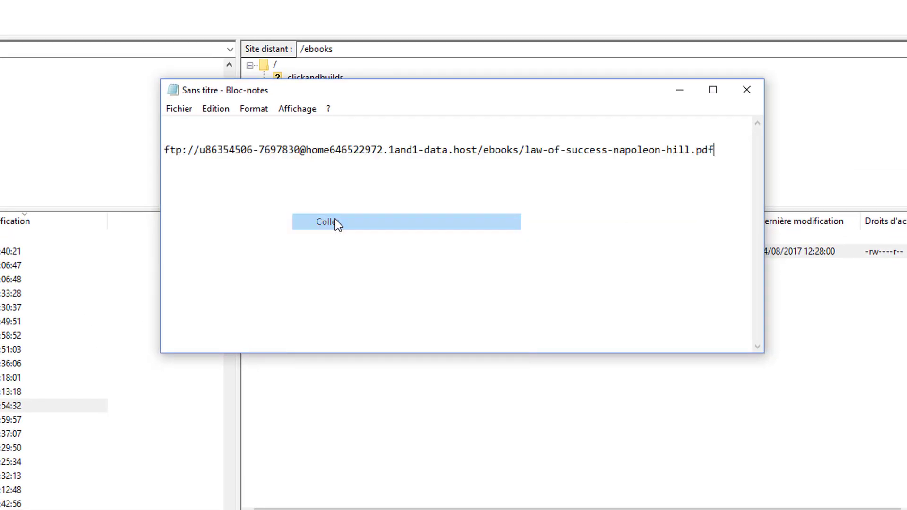
double_click(470, 146)
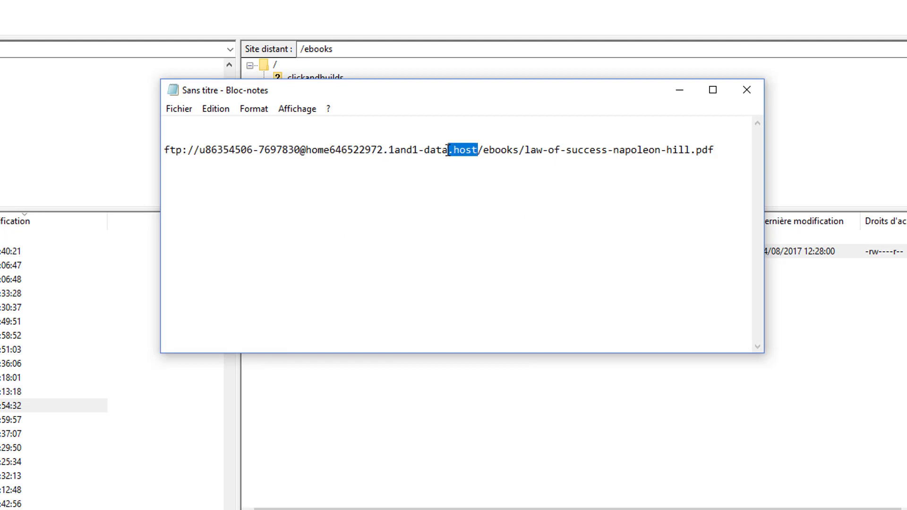
click(384, 149)
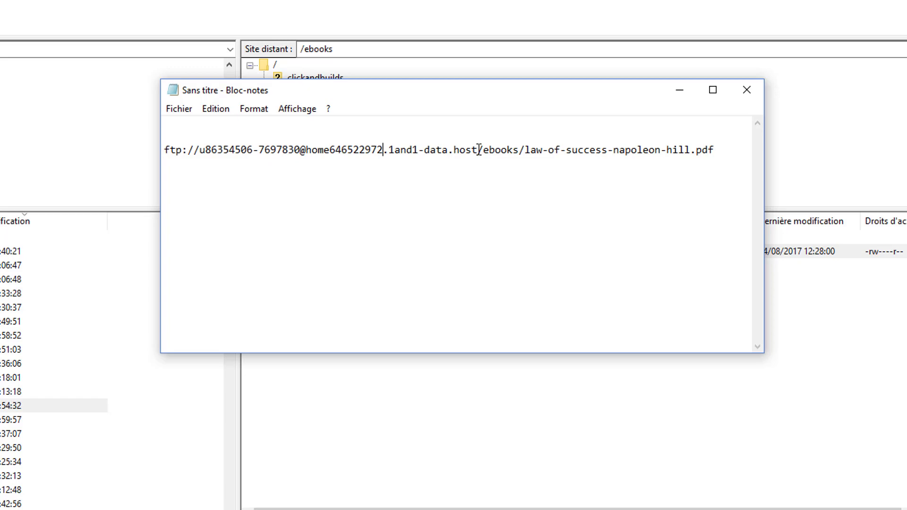
drag(479, 150, 87, 148)
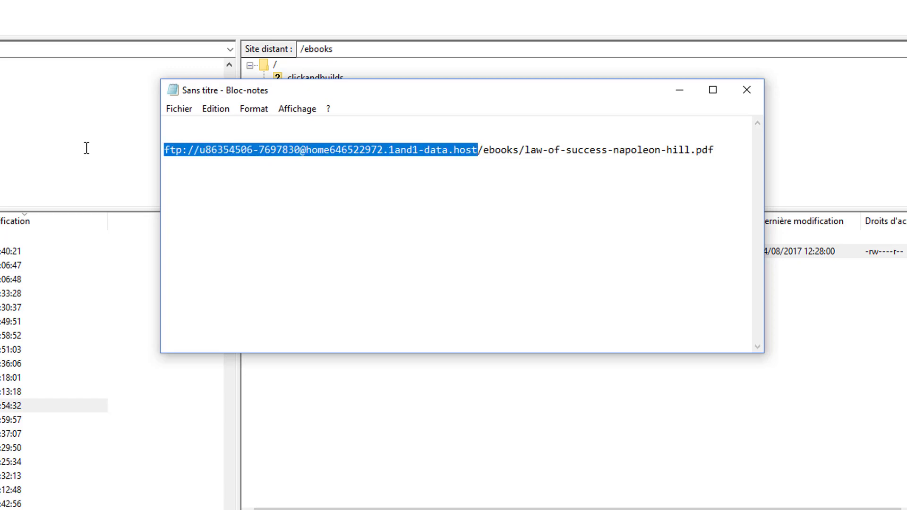
click(164, 150)
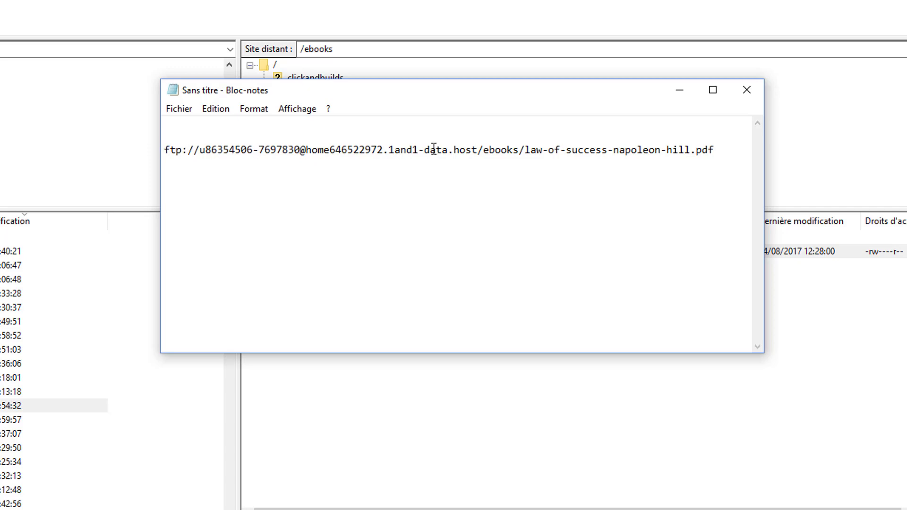
drag(478, 150, 53, 157)
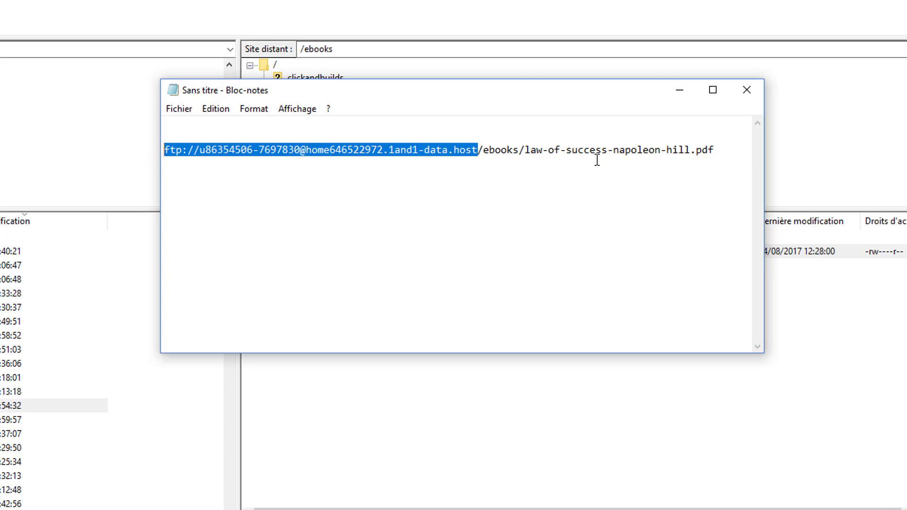
text(http)
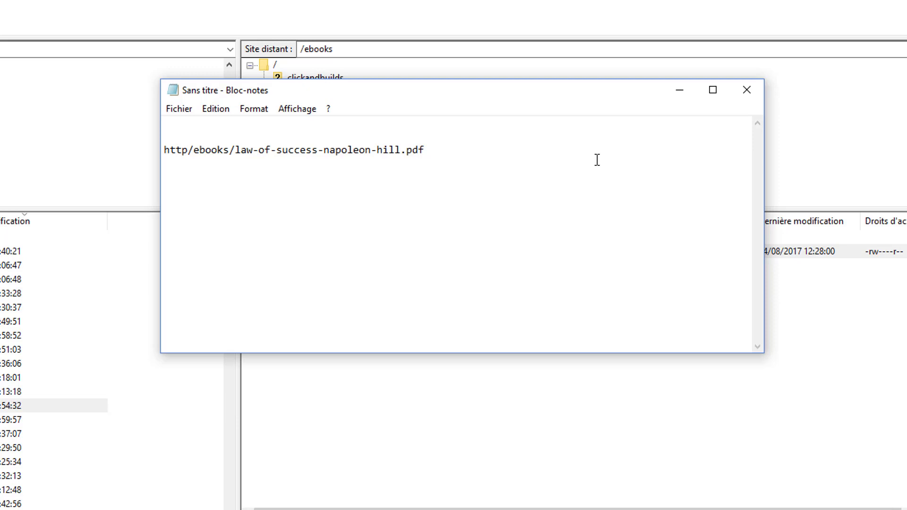
text(:)
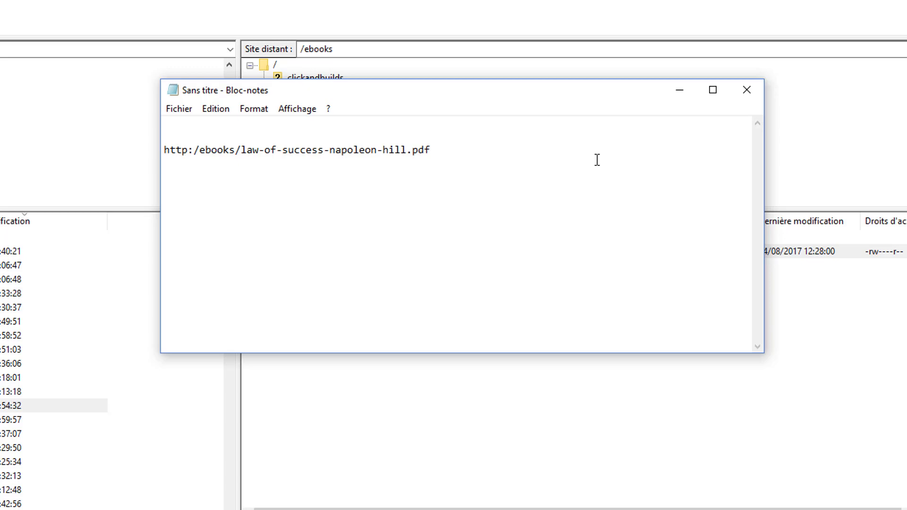
text(/)
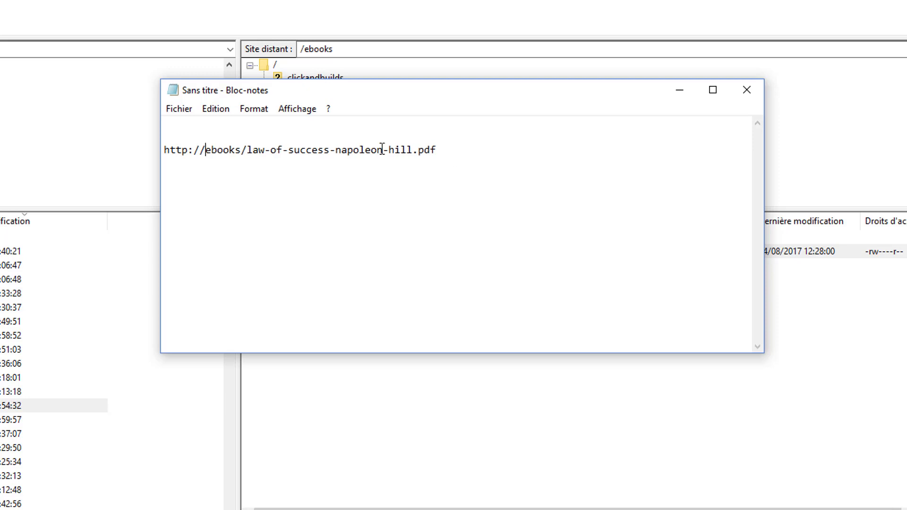
drag(242, 149, 205, 150)
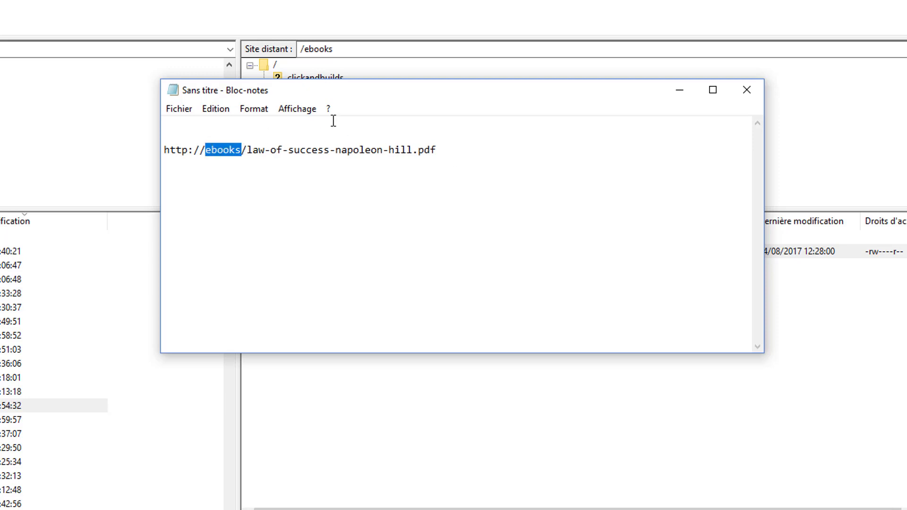
text(jecreem)
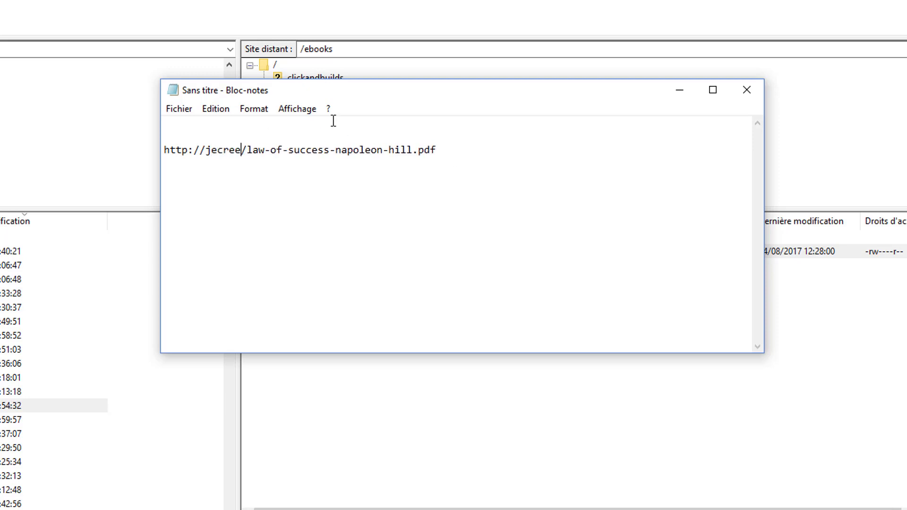
text(on)
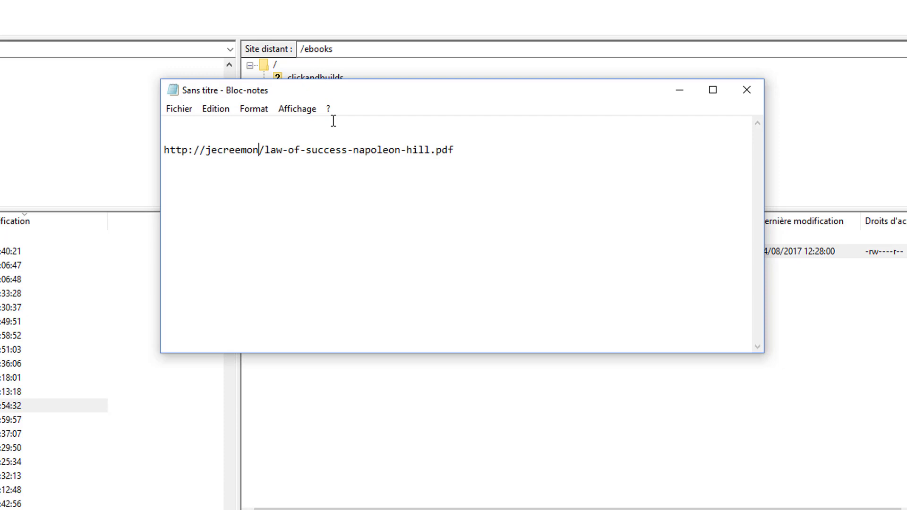
text(blog)
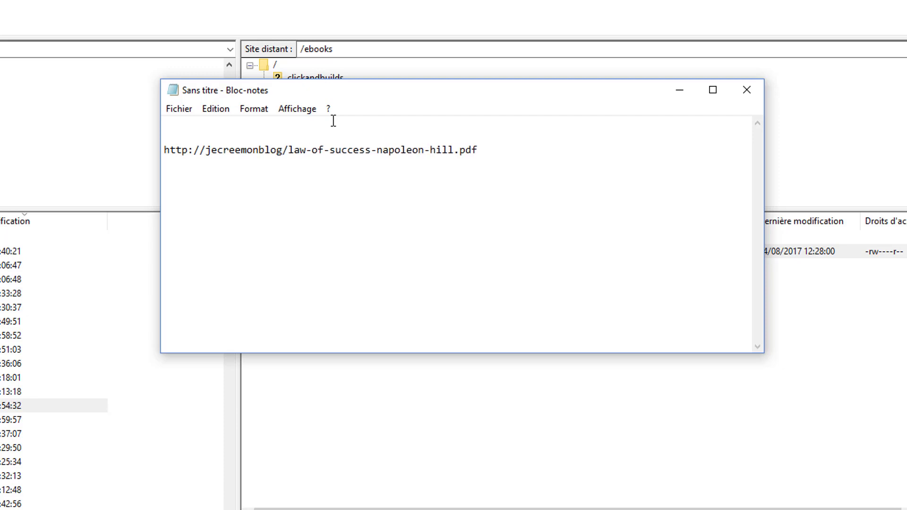
text(.com)
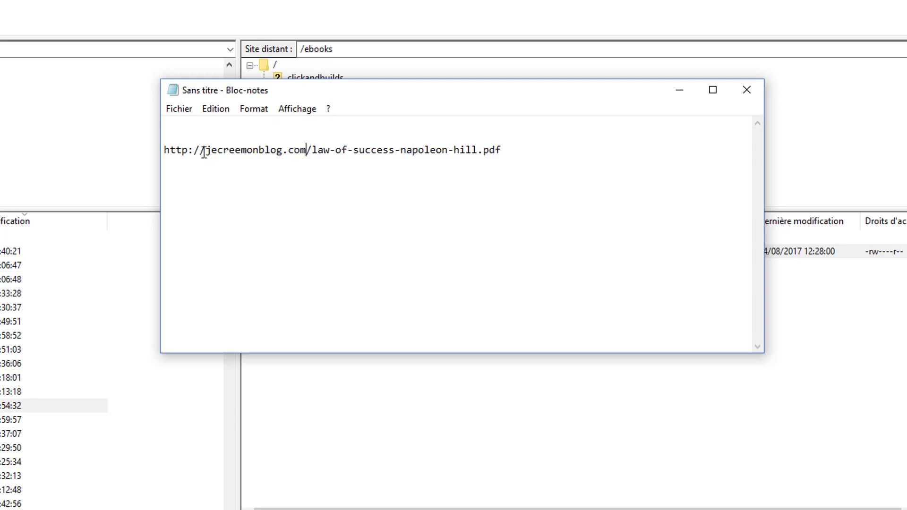
click(204, 152)
text(www)
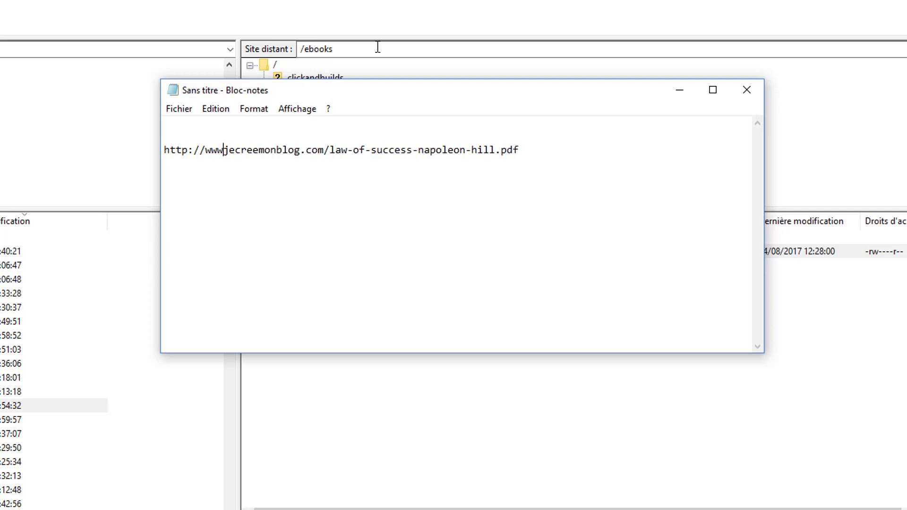
text(.)
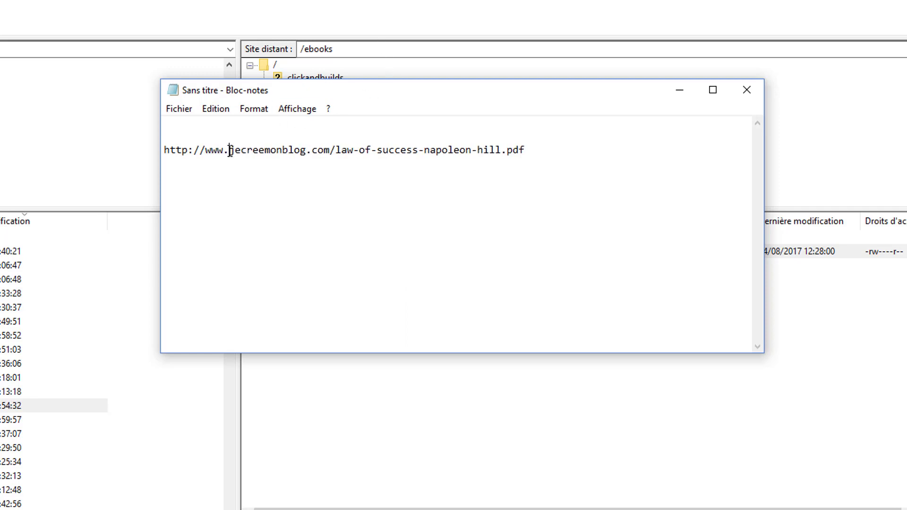
click(211, 150)
Step: Copy the whole corrected link line
drag(581, 144, 111, 155)
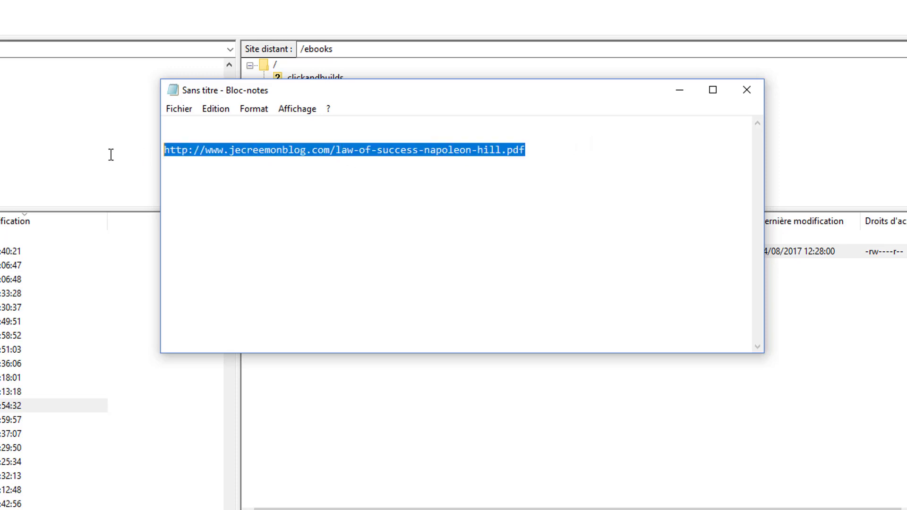
right_click(328, 151)
click(340, 199)
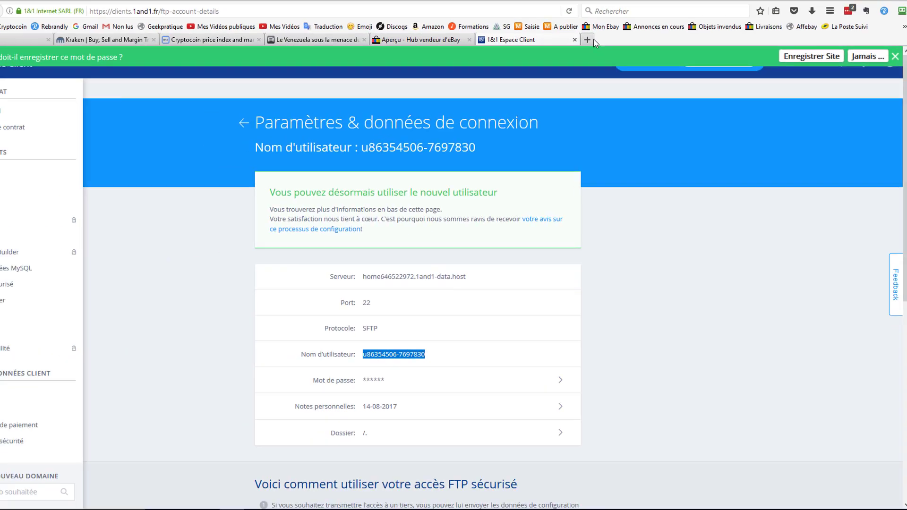
Step: Load the copied jecreemonblog.com ebook link in a new Firefox tab
key(ctrl+t)
right_click(328, 25)
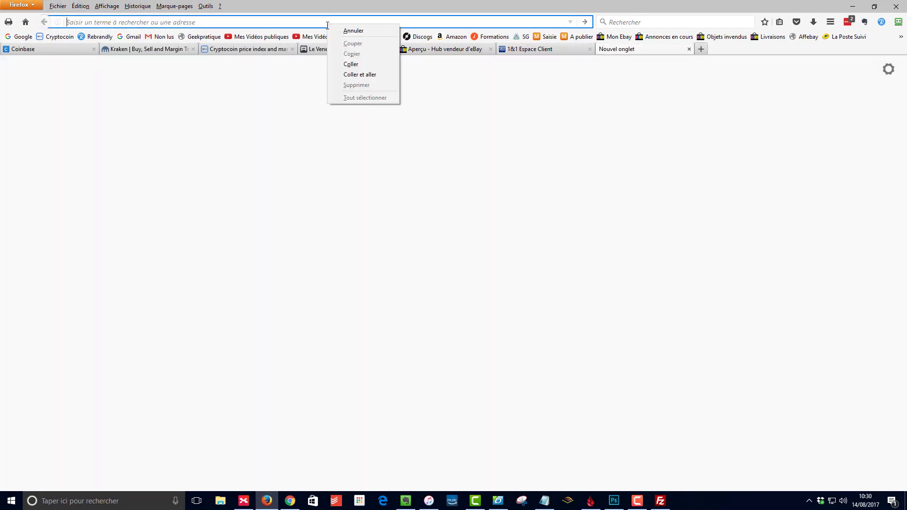
click(370, 61)
key(Return)
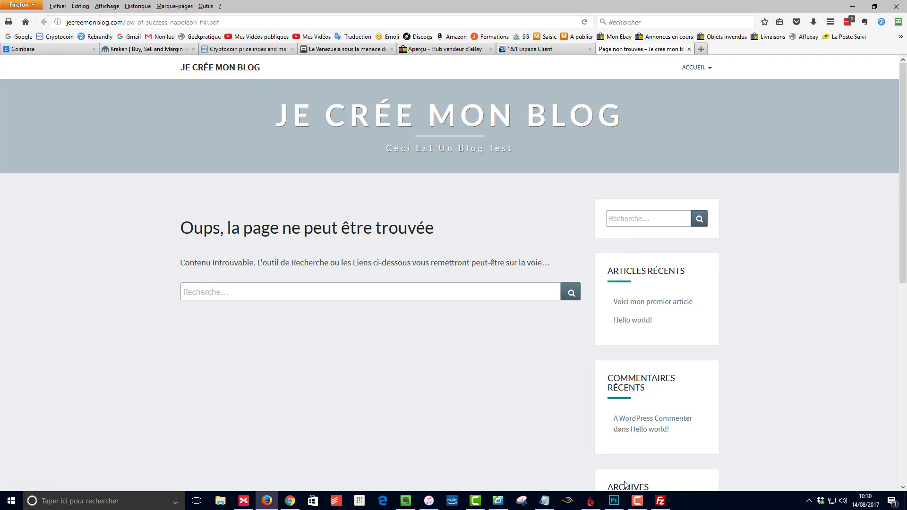
click(660, 501)
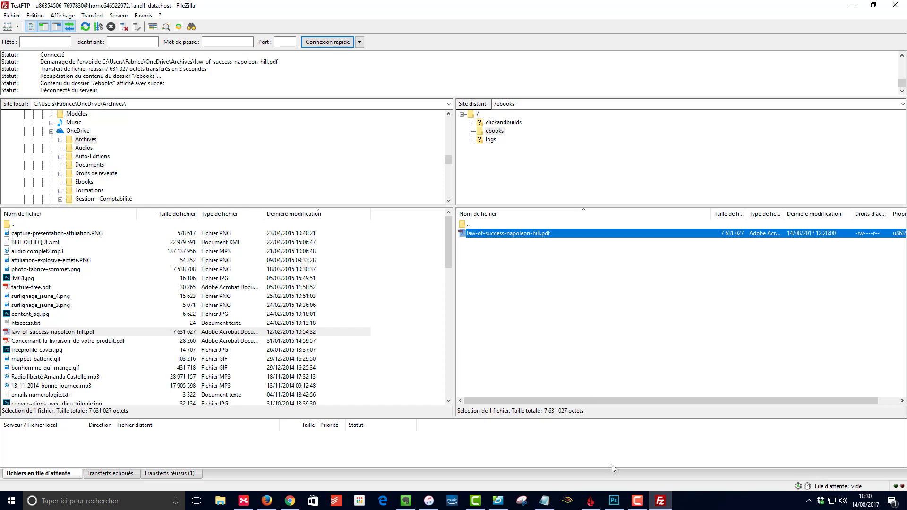
Step: Insert 'ebook/' into the Notepad link between com/ and the PDF name
click(548, 504)
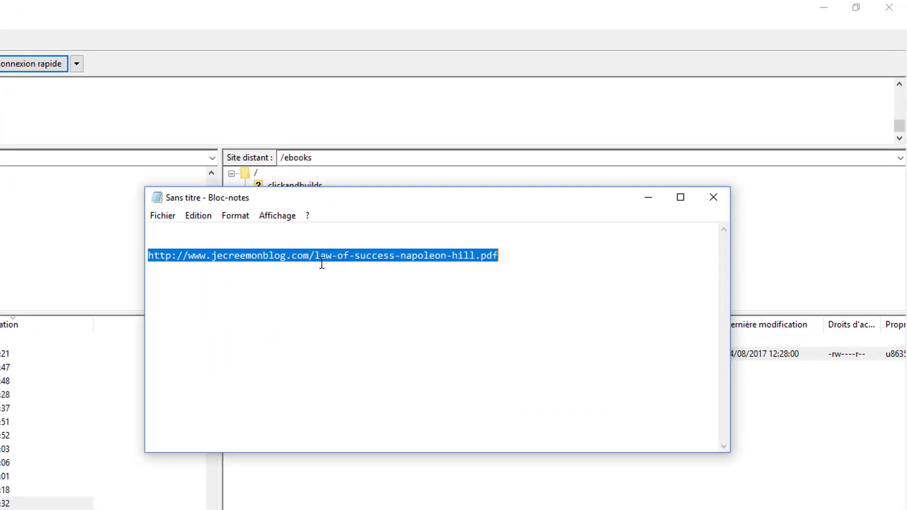
click(520, 170)
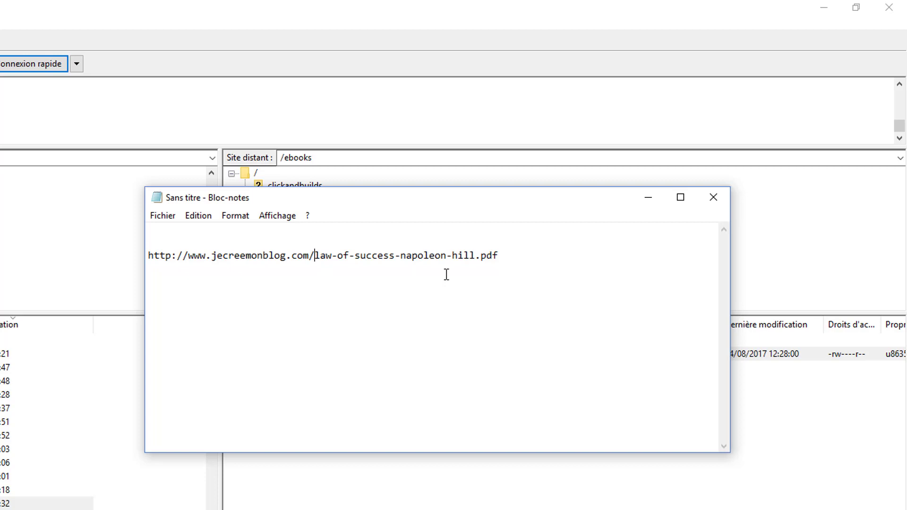
text(ebook)
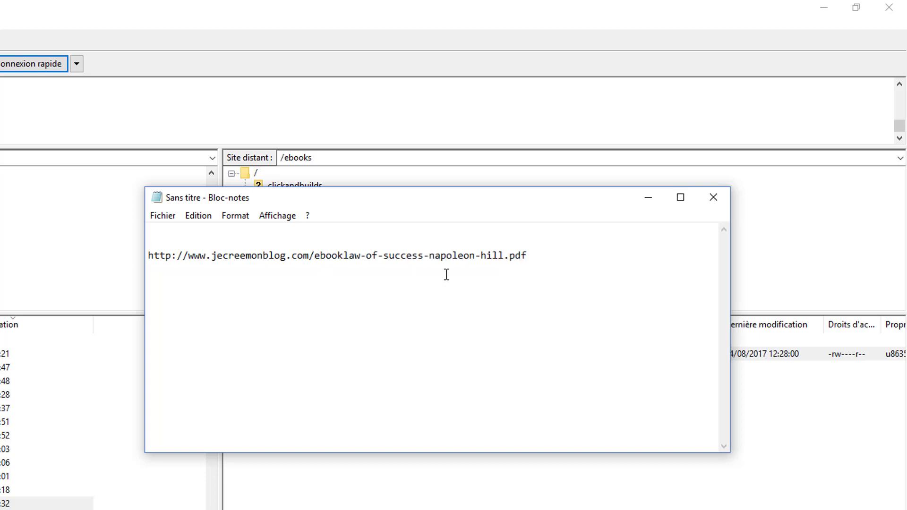
text(/)
Step: Copy the PDF's FTP address from FileZilla and paste it below the link in Notepad
key(alt+Tab)
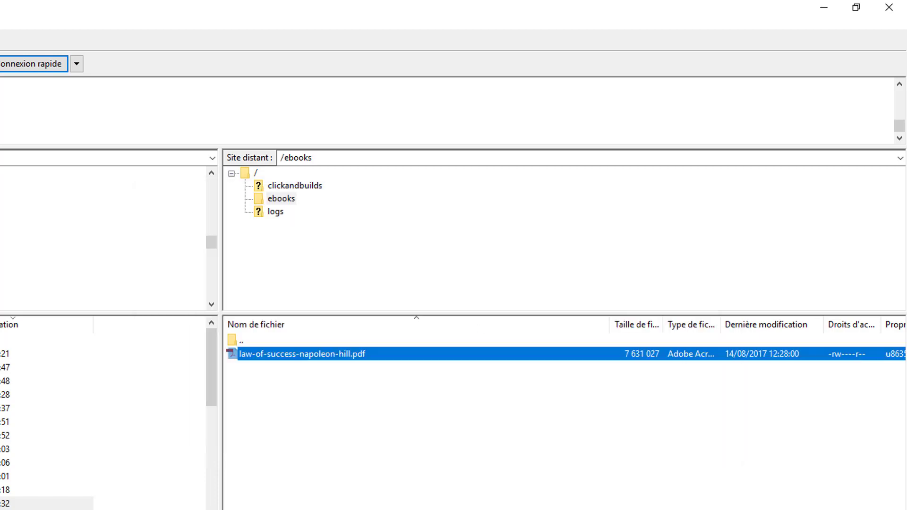
right_click(346, 354)
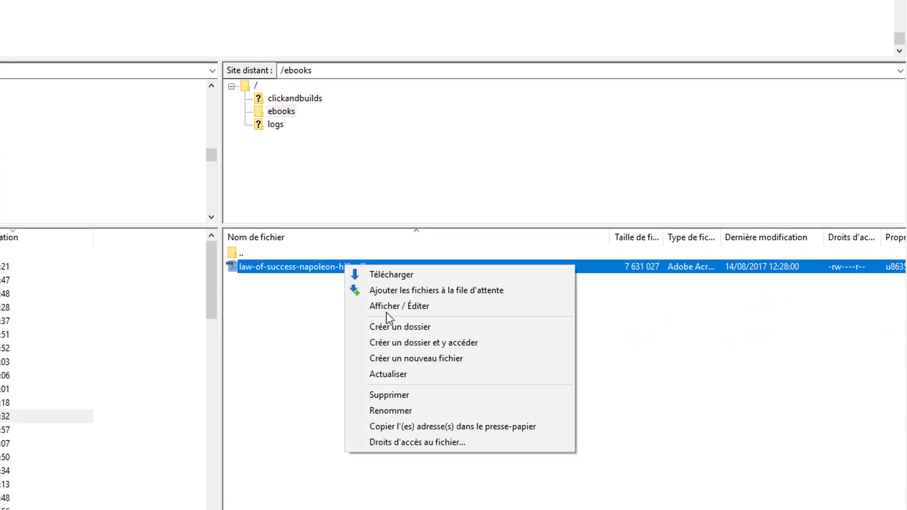
click(403, 426)
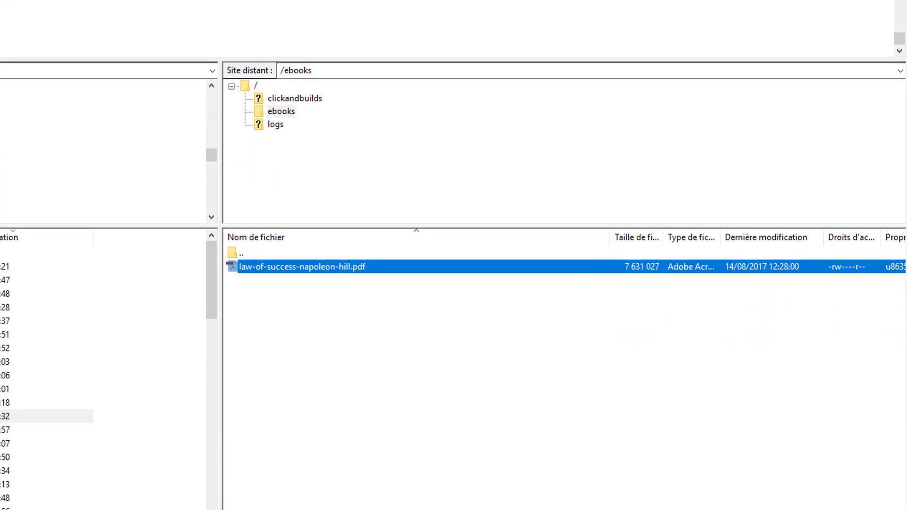
key(alt+Tab)
click(594, 172)
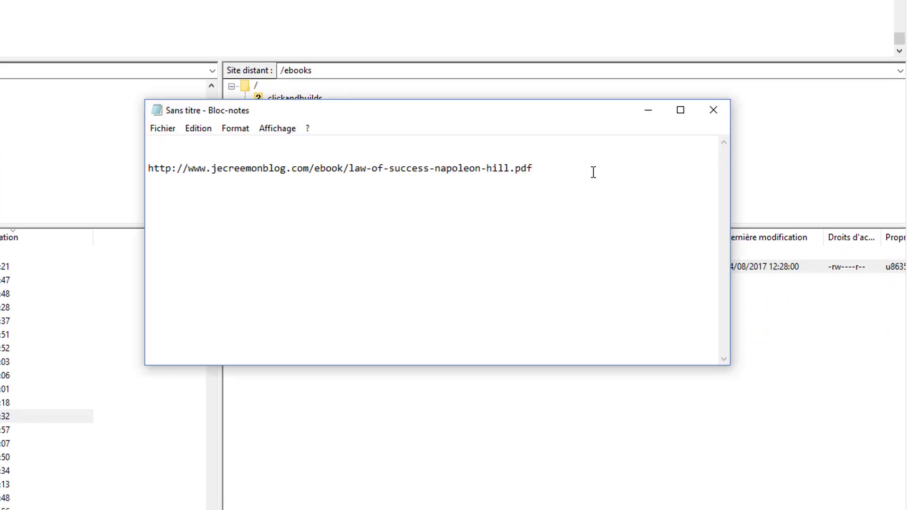
key(ctrl+v)
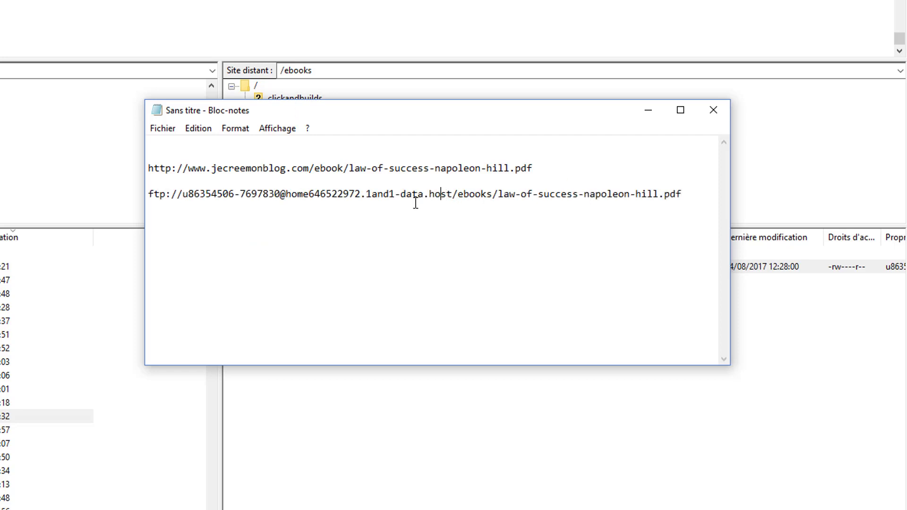
Step: Compare the link with the FTP path and correct 'ebook' to 'ebooks'
drag(493, 194, 112, 198)
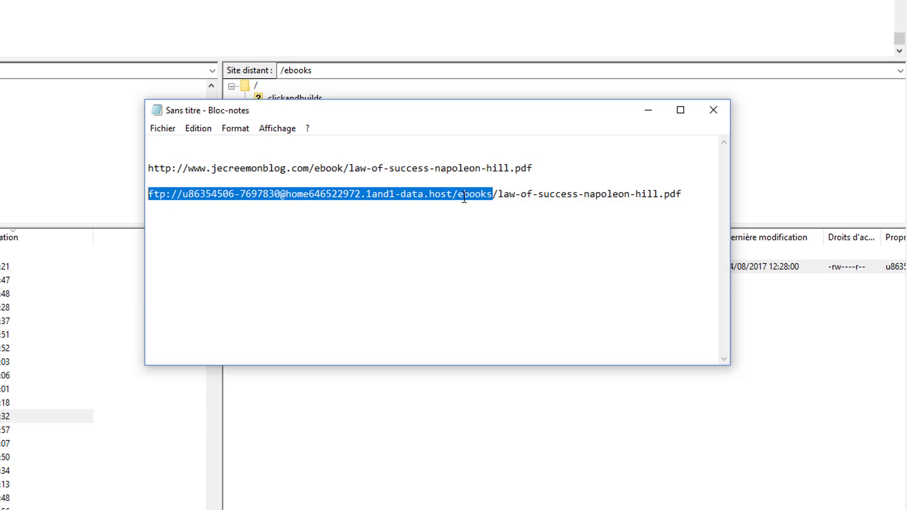
click(448, 195)
drag(453, 194, 129, 201)
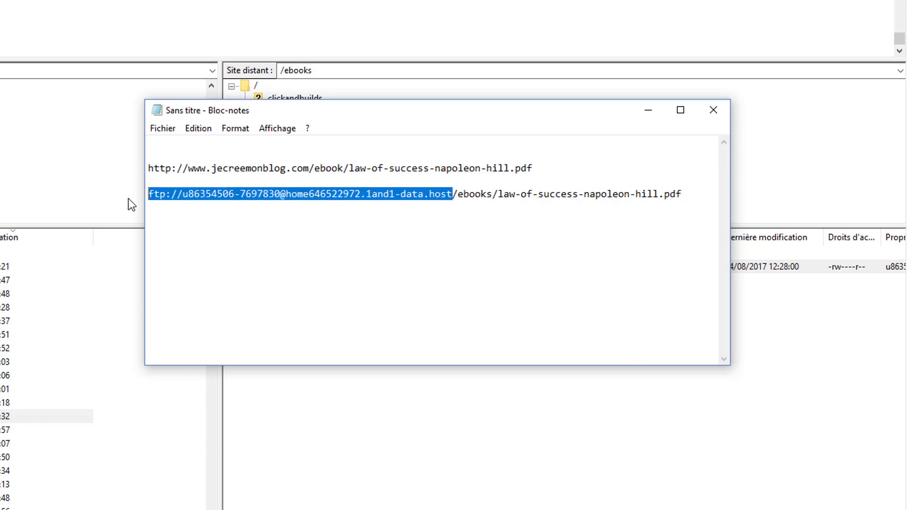
click(327, 167)
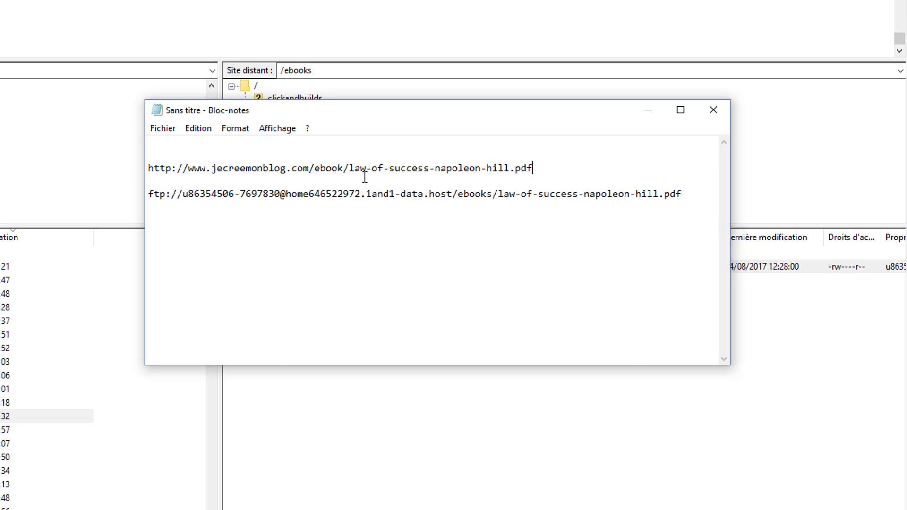
click(332, 166)
click(345, 168)
text(s)
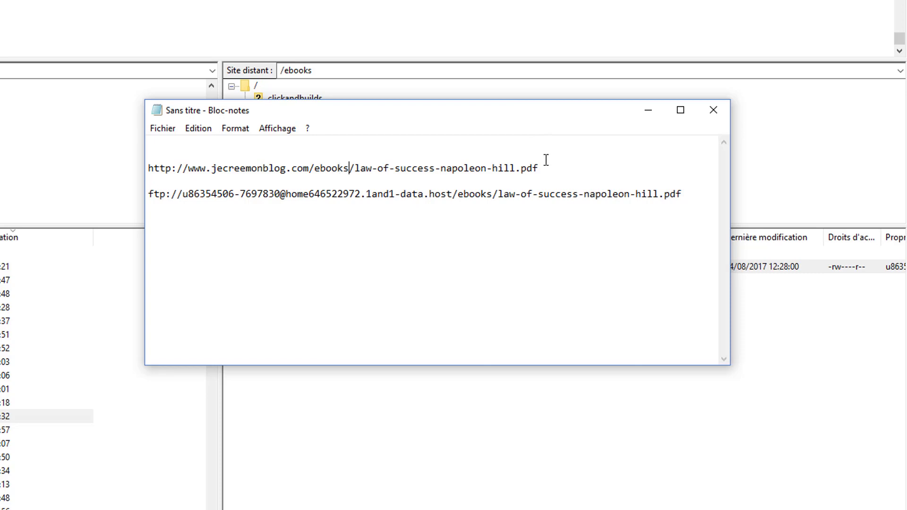
drag(545, 171, 139, 162)
right_click(373, 166)
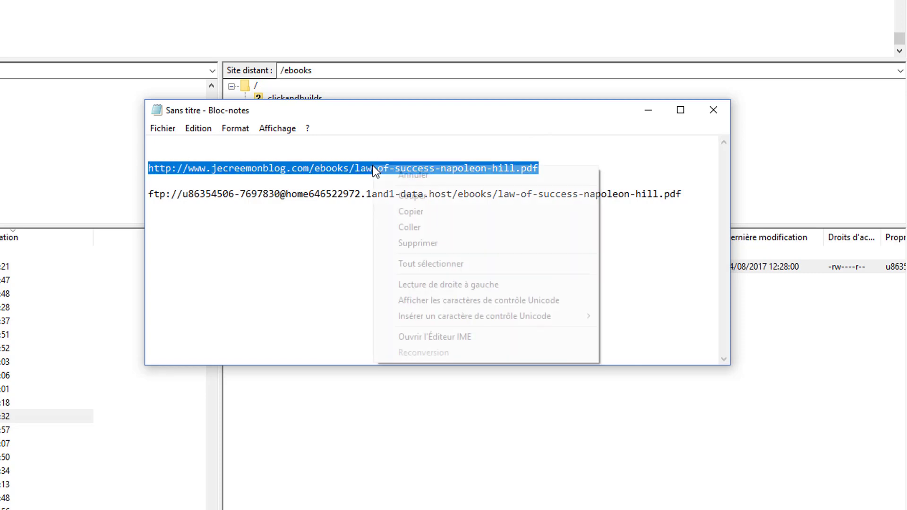
click(423, 212)
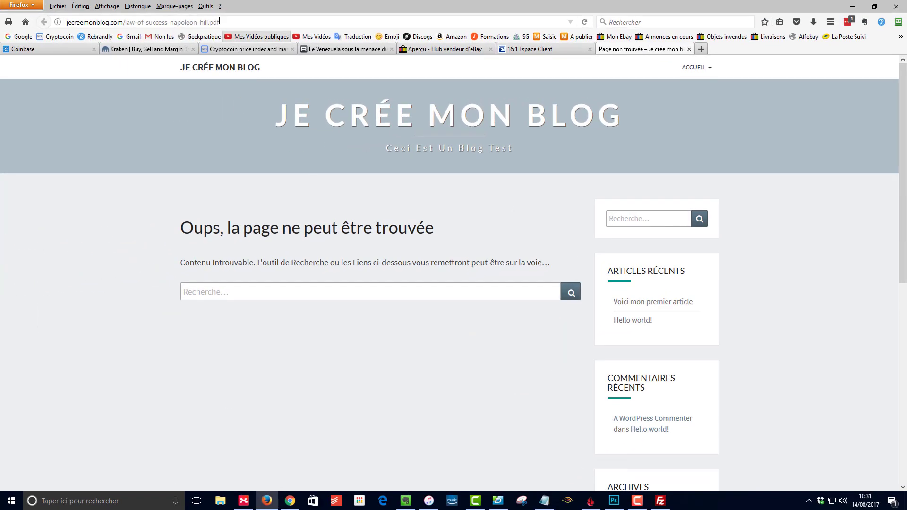
Step: Paste the corrected /ebooks/ link into Firefox and load it, which still shows not-found, then return to FileZilla
right_click(220, 21)
click(257, 63)
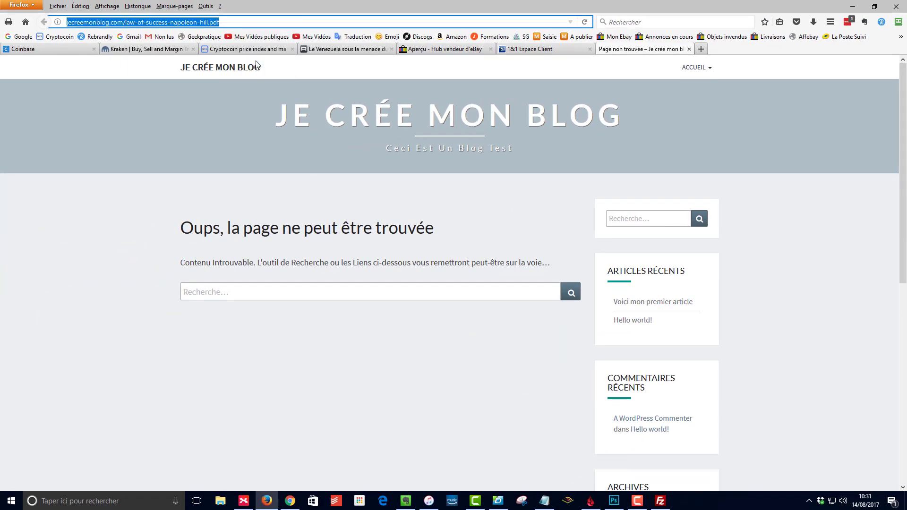
key(Return)
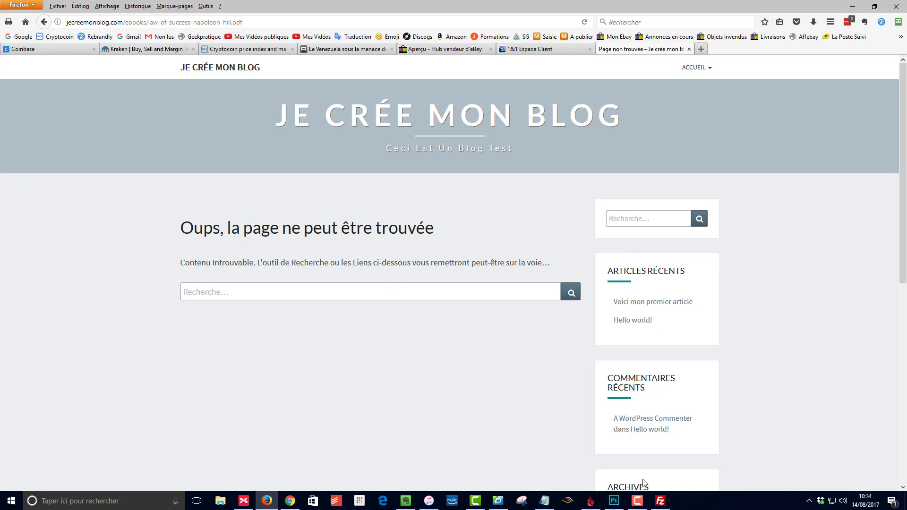
click(661, 501)
click(466, 288)
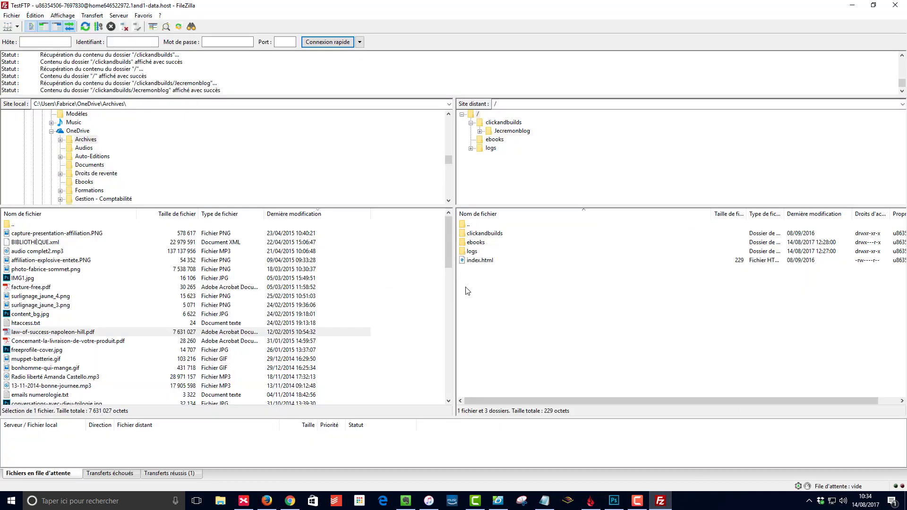
Step: Navigate on the server into clickandbuilds and then the Jecremonblog folder
click(481, 245)
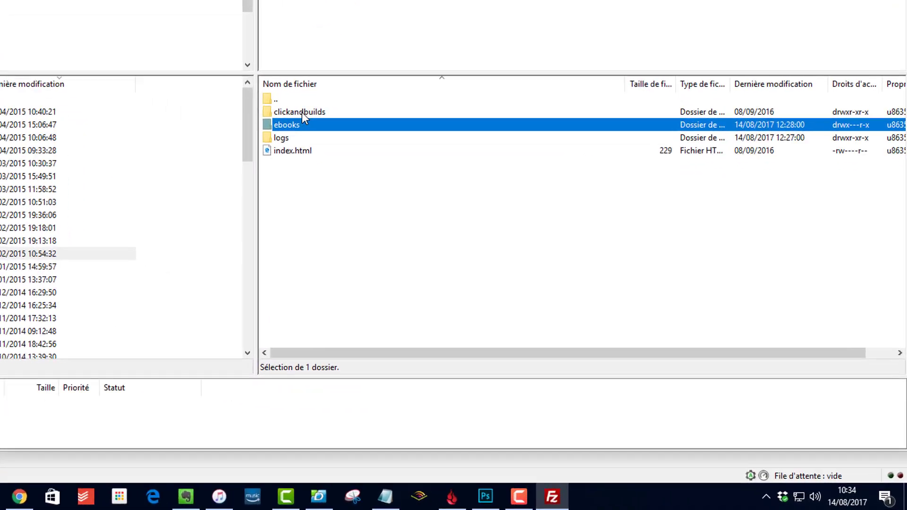
click(302, 112)
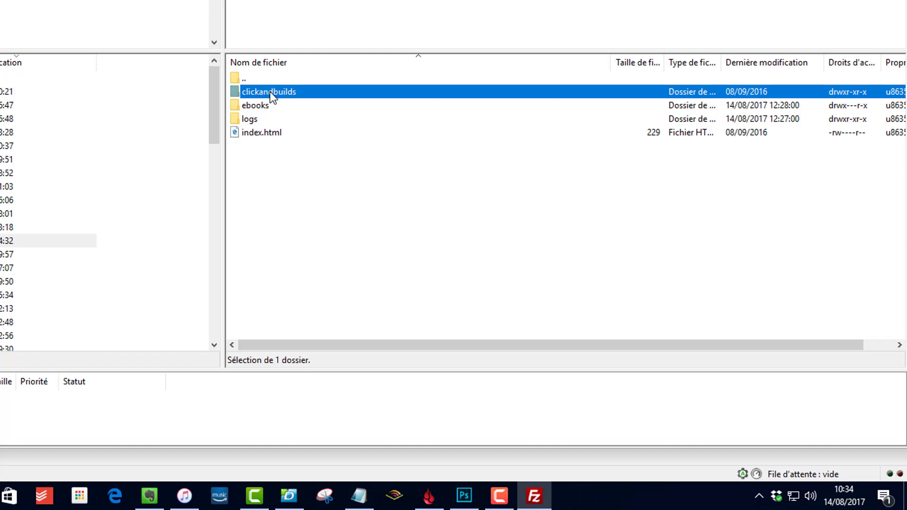
double_click(266, 91)
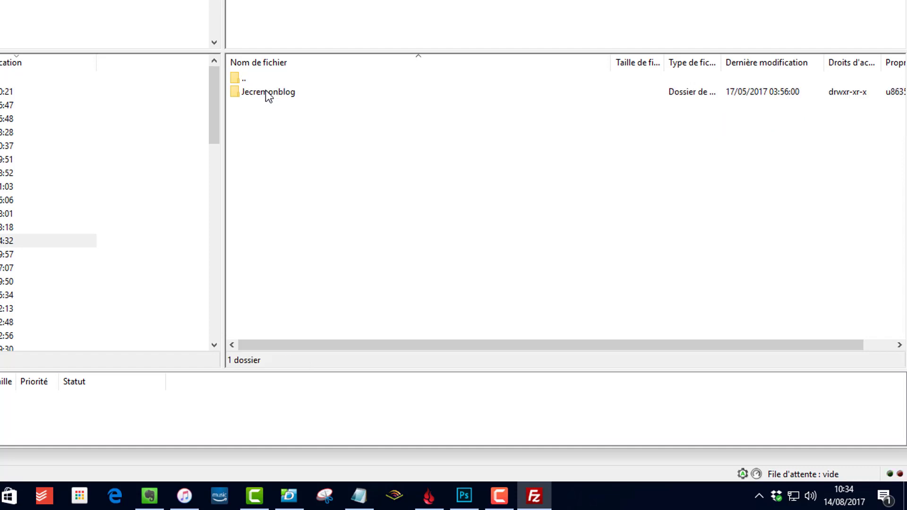
click(277, 96)
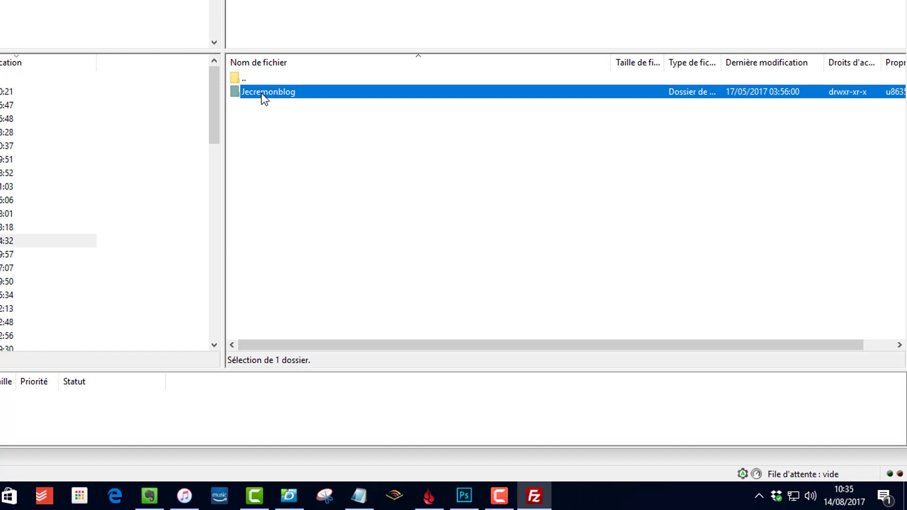
double_click(262, 93)
Step: Scroll through Jecremonblog's WordPress files and folders, including wp-includes
scroll(312, 194, down, 2)
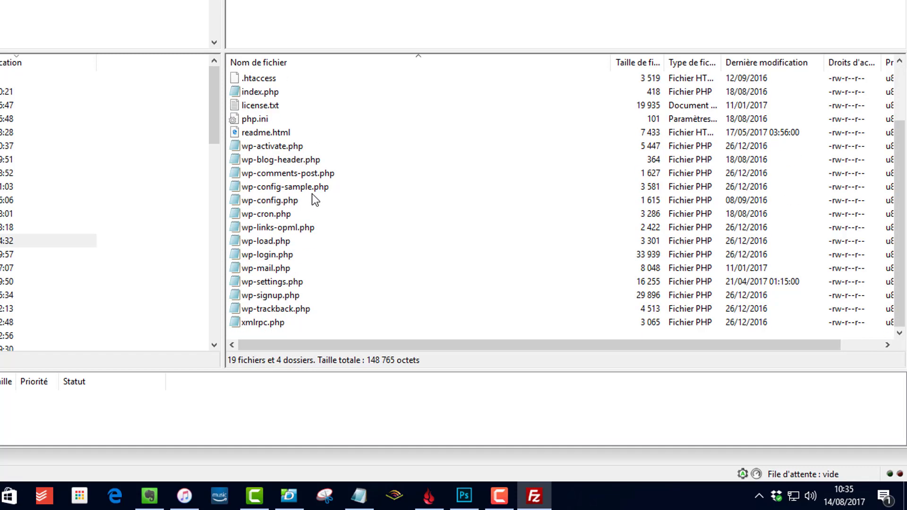
scroll(312, 194, up, 2)
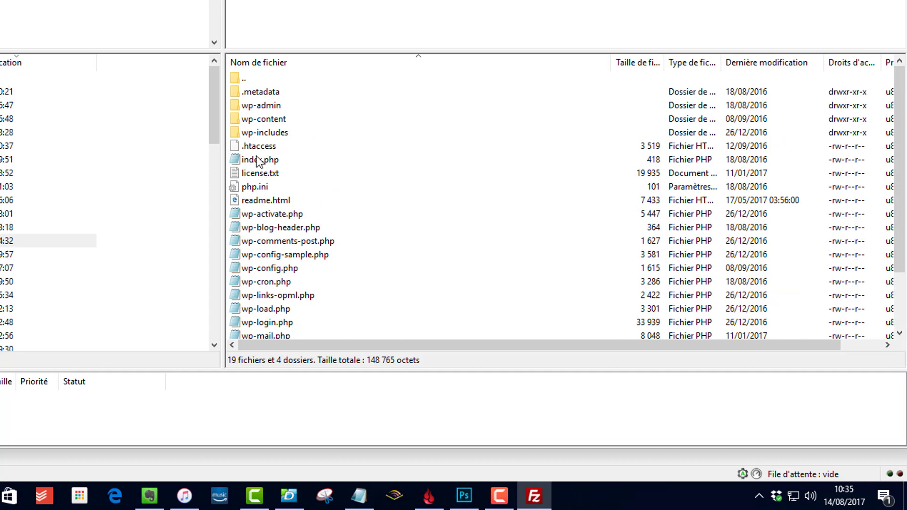
scroll(319, 298, down, 2)
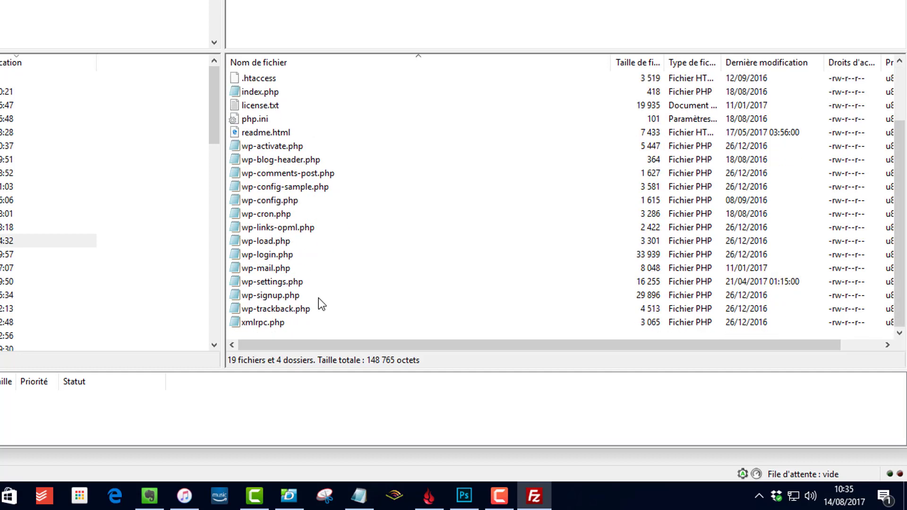
scroll(322, 314, up, 2)
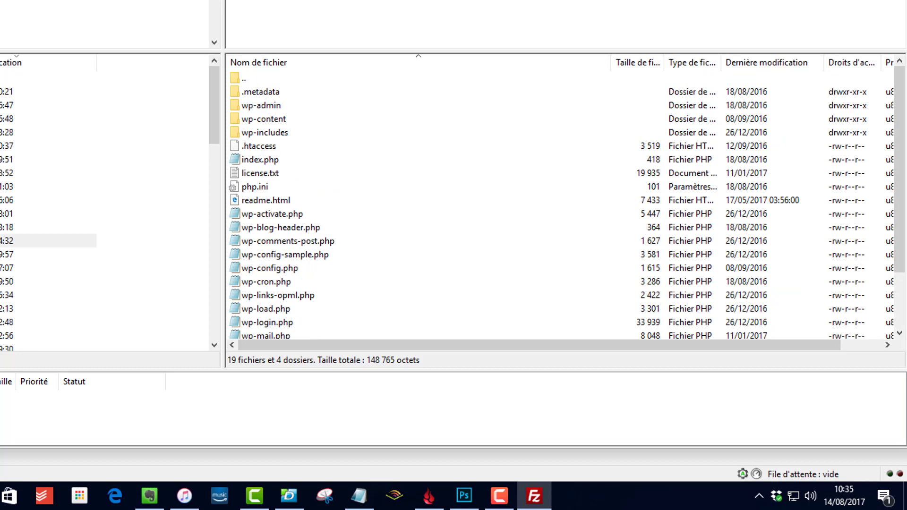
click(286, 134)
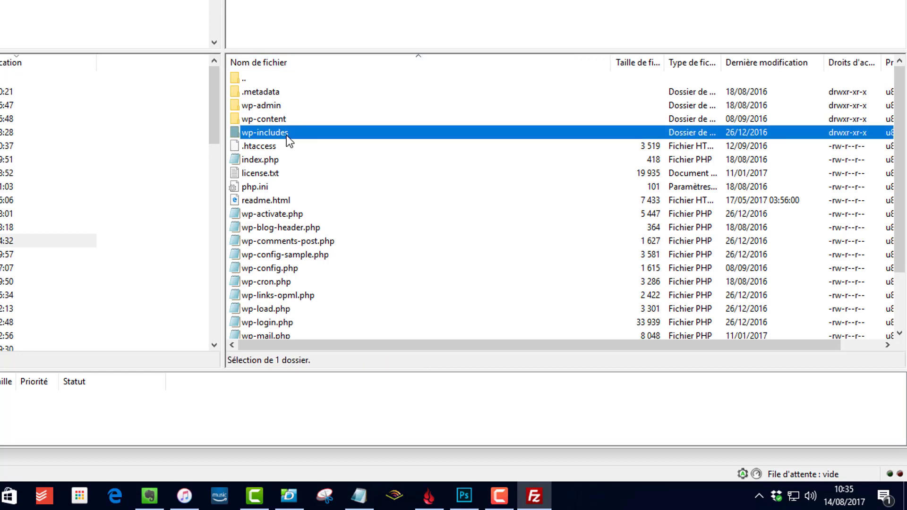
scroll(287, 135, down, 2)
scroll(287, 137, up, 2)
scroll(286, 135, down, 2)
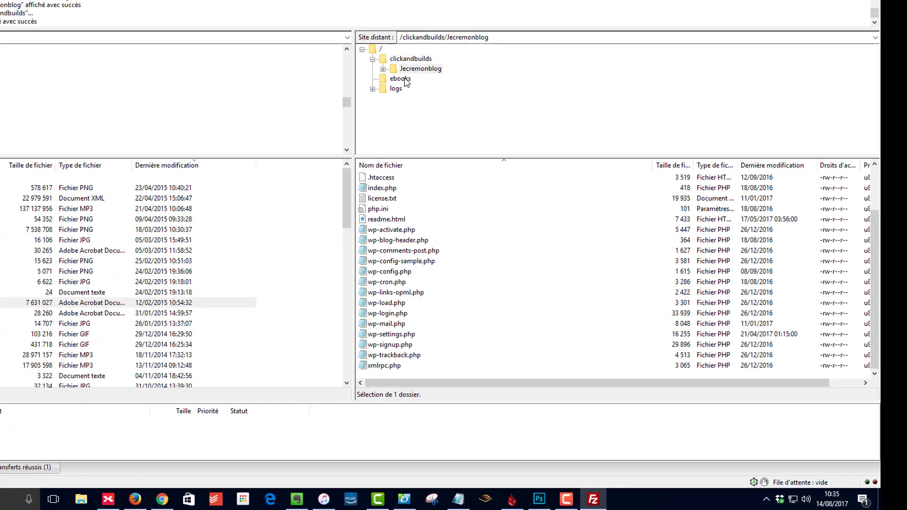
Step: Drag the root ebooks folder into Jecremonblog and confirm the PDF is inside
click(402, 79)
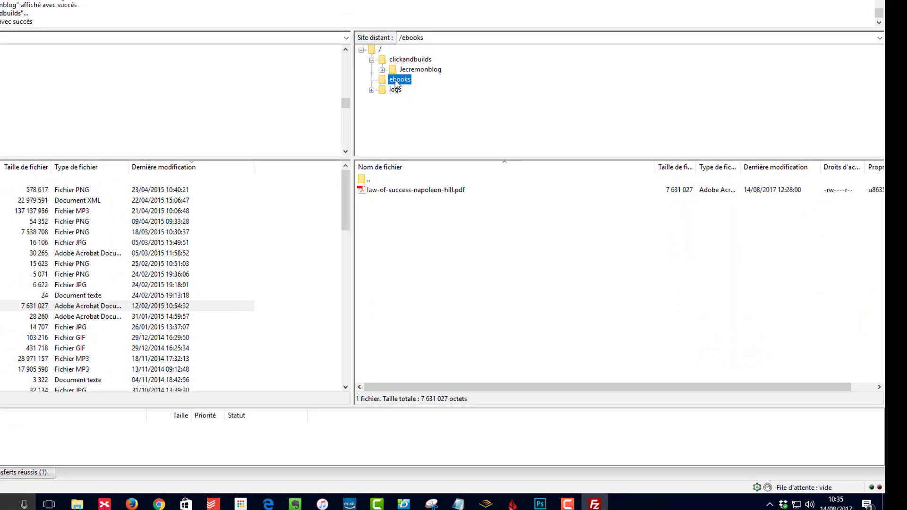
drag(322, 174, 384, 155)
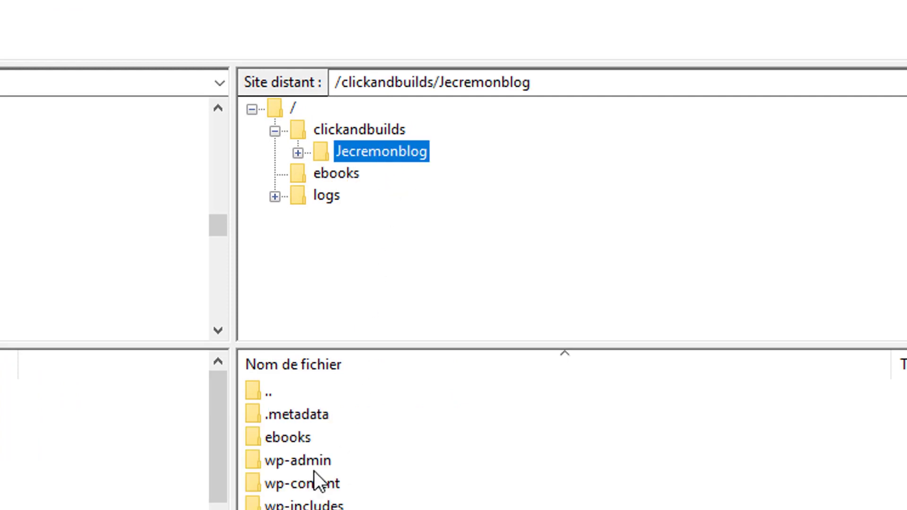
click(297, 438)
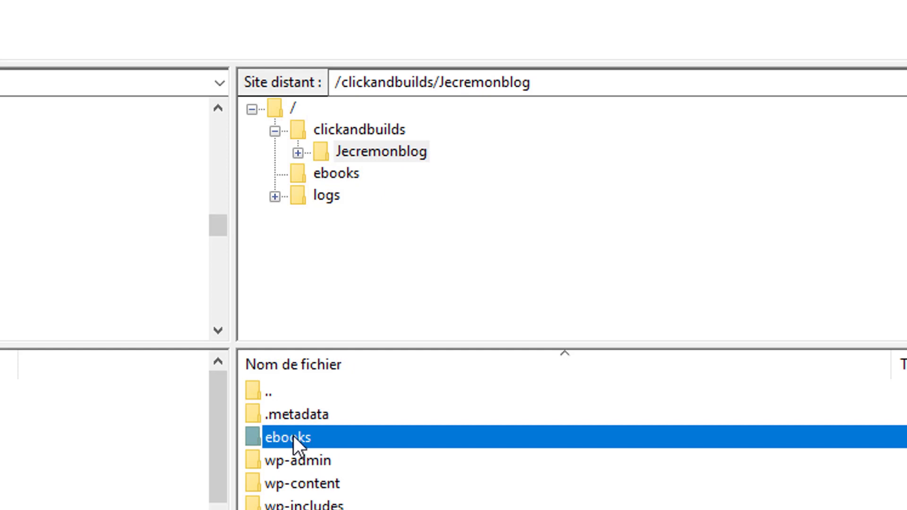
double_click(302, 436)
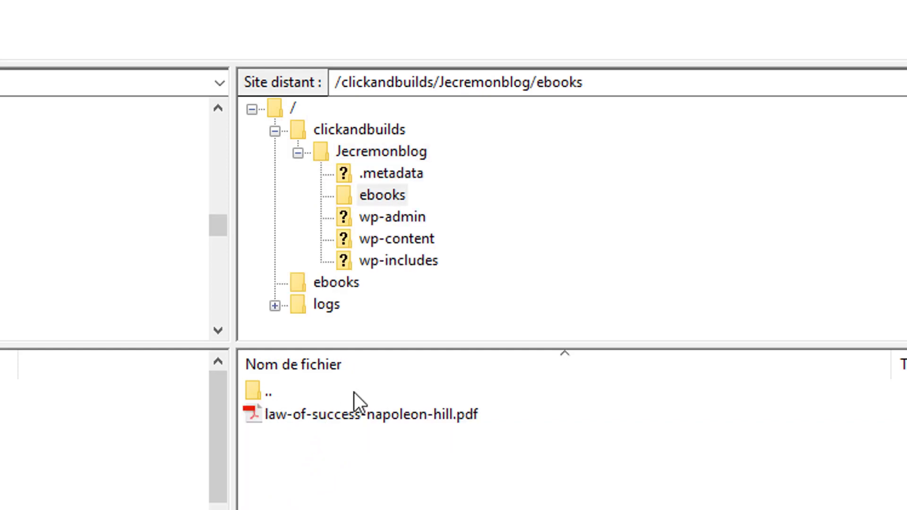
click(390, 152)
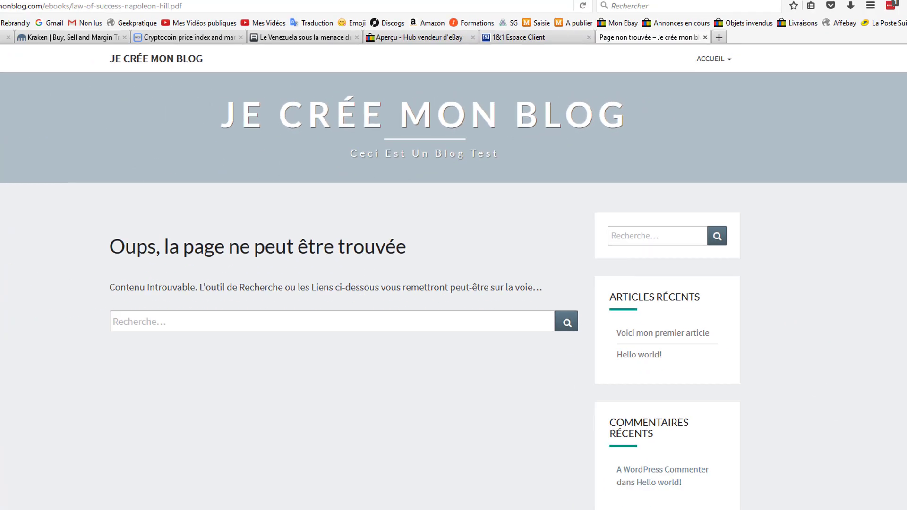
Step: Load the ebooks link from Notepad in Firefox and save law-of-success-napoleon-hill.pdf
key(alt+Tab)
right_click(555, 169)
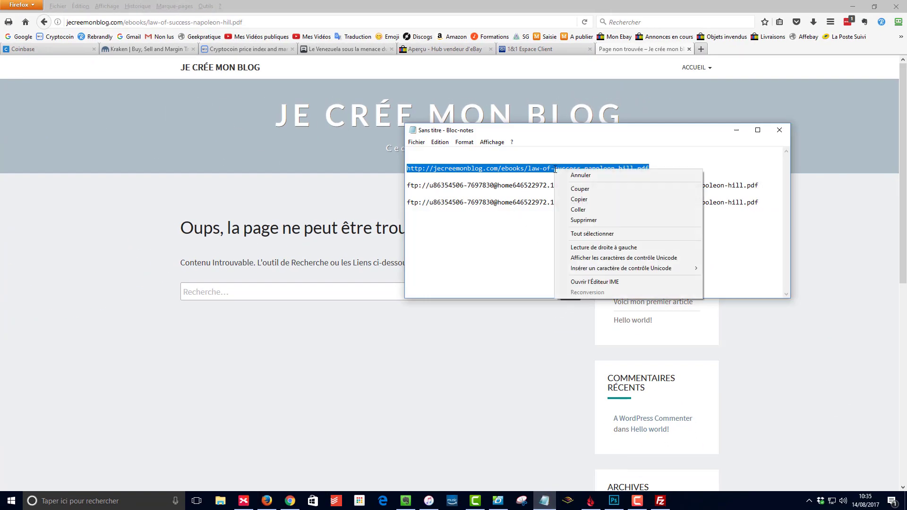
click(580, 199)
click(194, 22)
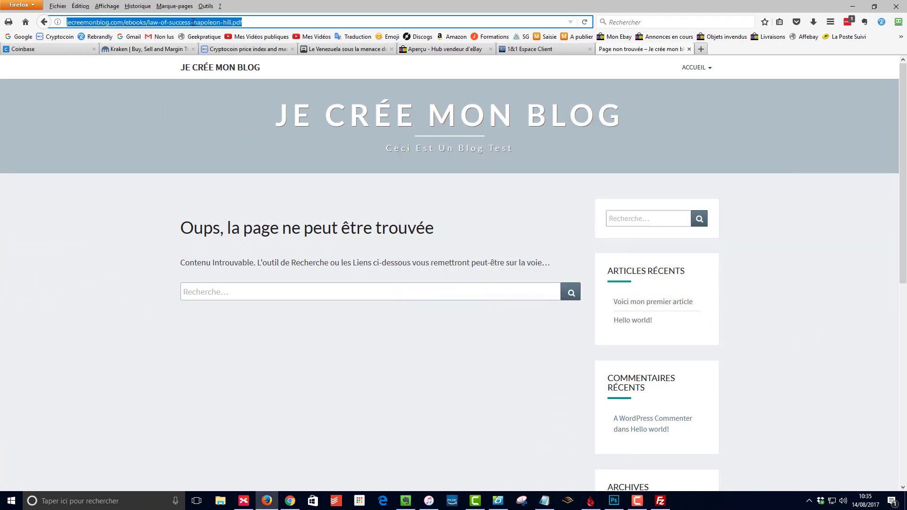
right_click(194, 22)
click(235, 65)
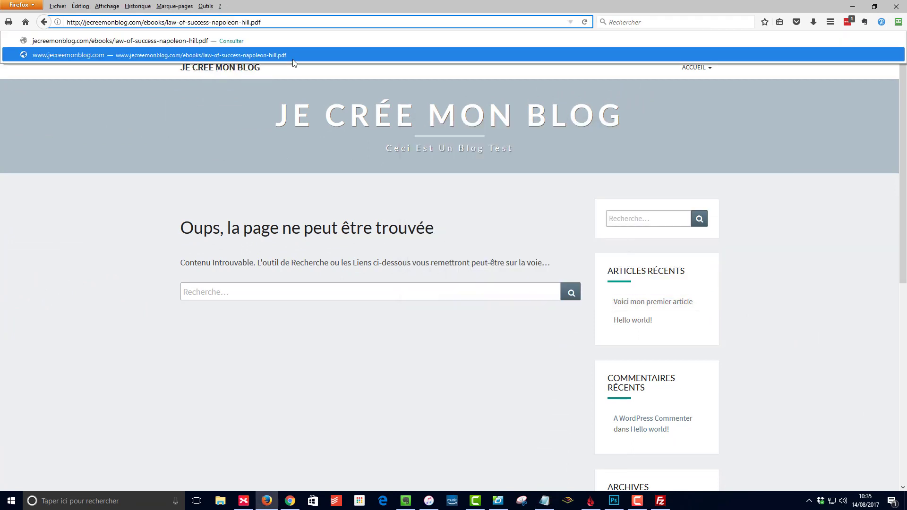
key(Return)
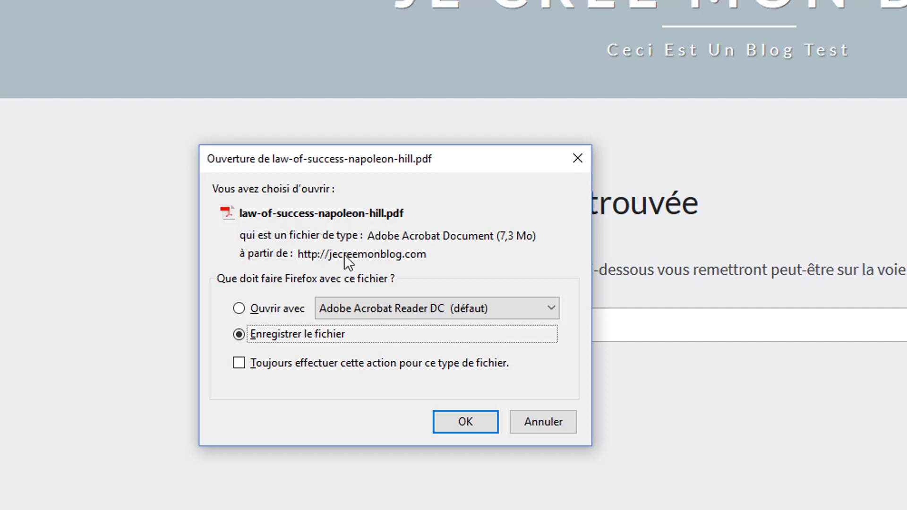
click(466, 422)
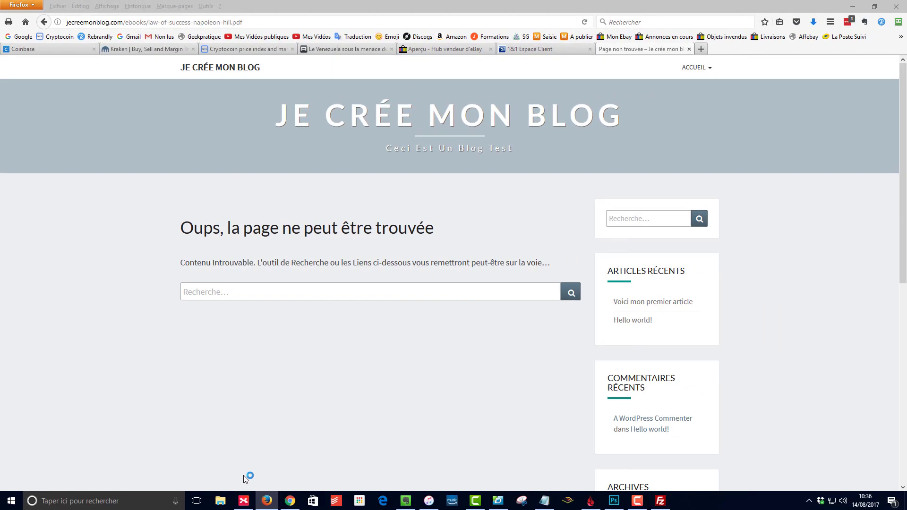
Step: Open the downloaded PDF from Téléchargements to confirm it works, close the reader, and return to FileZilla
click(220, 500)
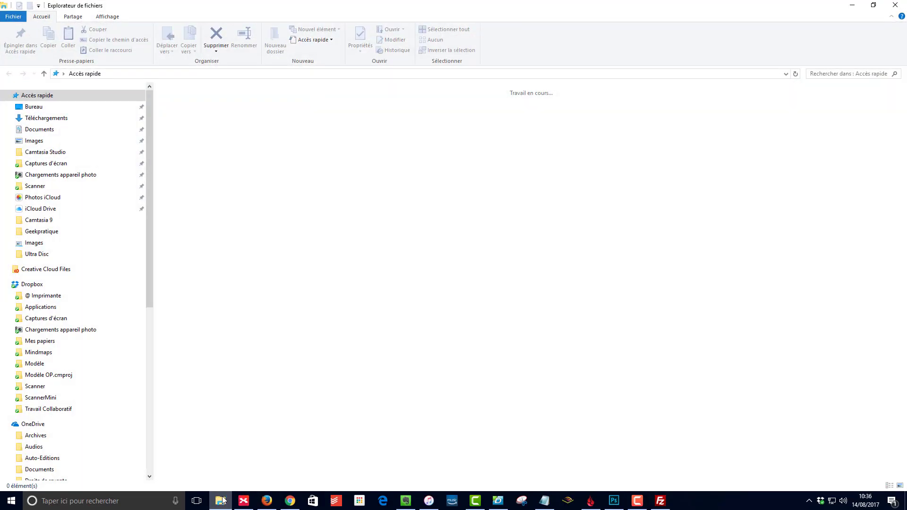
click(67, 118)
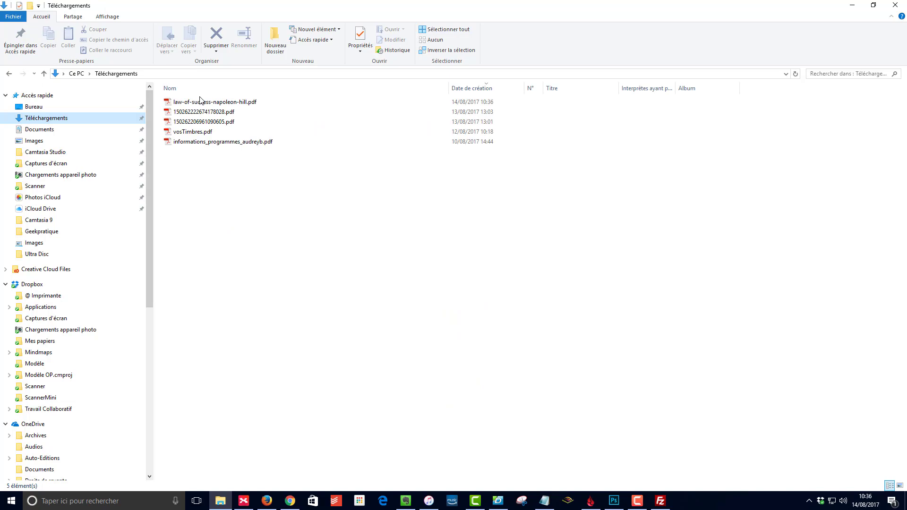
click(232, 103)
double_click(232, 103)
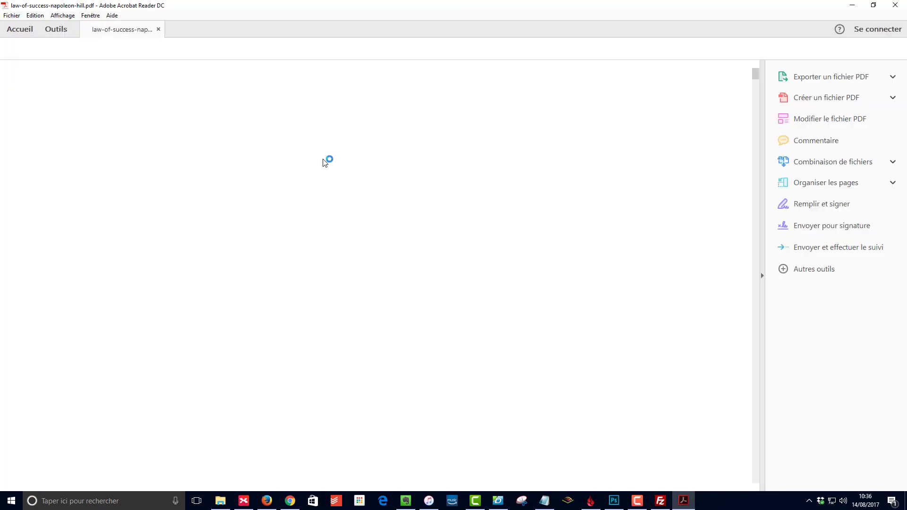
click(896, 5)
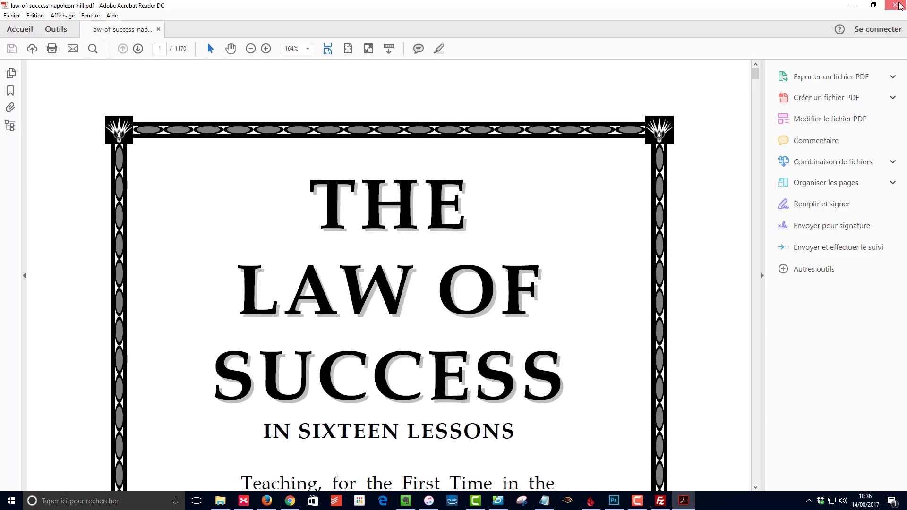
click(660, 501)
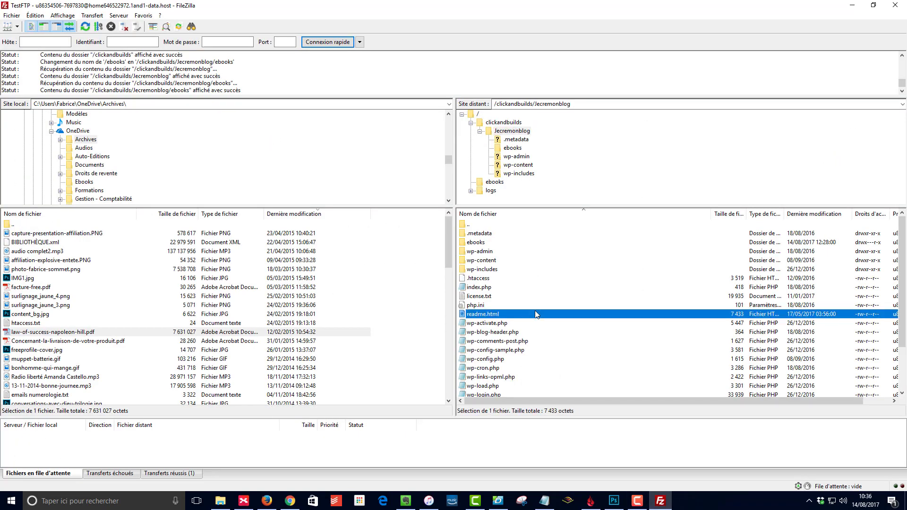
click(517, 290)
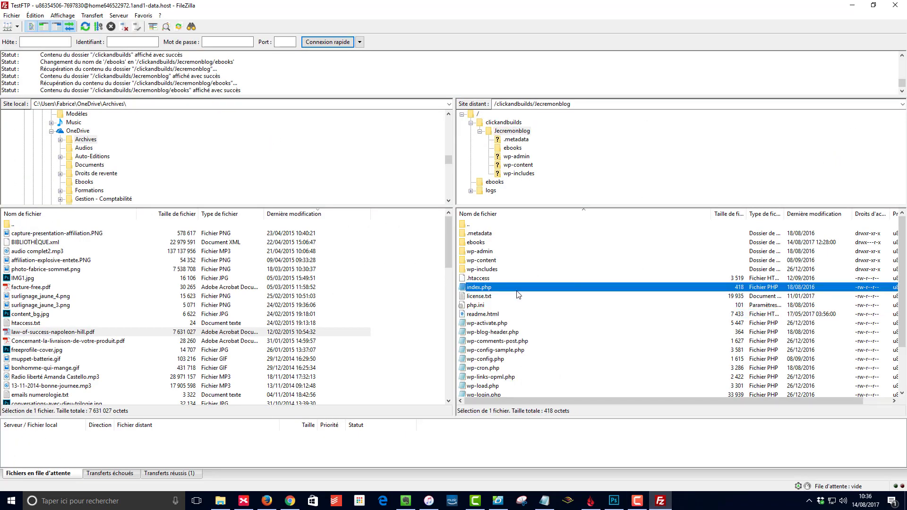
click(487, 244)
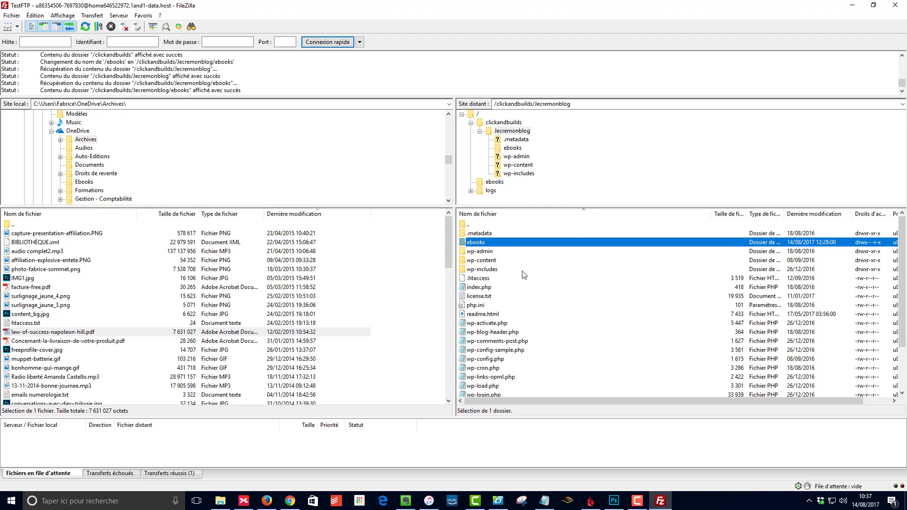
click(501, 263)
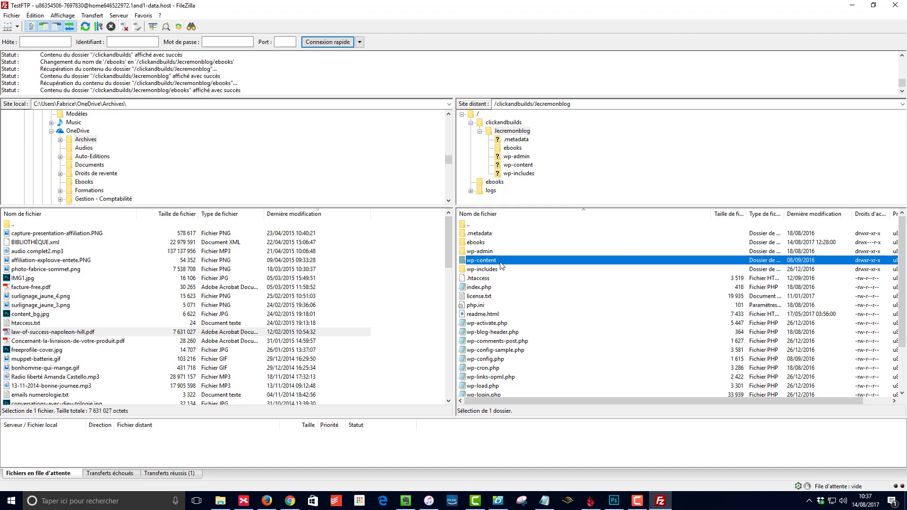